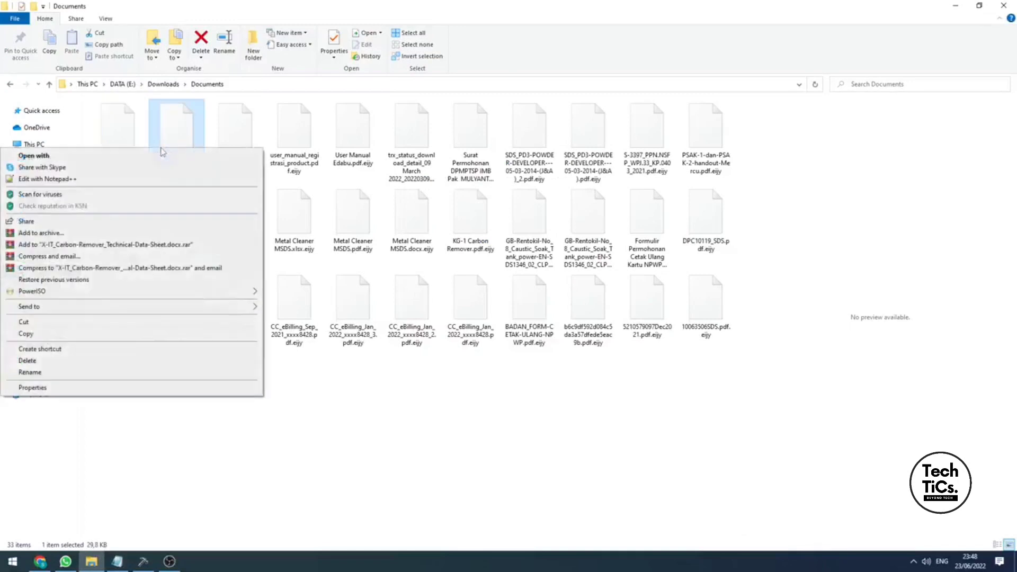
# Step: Try to open the encrypted X-IT_Carbon-Remover_Technical-Data-Sheet.docx.eijy and what-affects-audit-delay-in-indonesia.pdf.eijy files
pyautogui.doubleClick(167, 130)
pyautogui.click(246, 141)
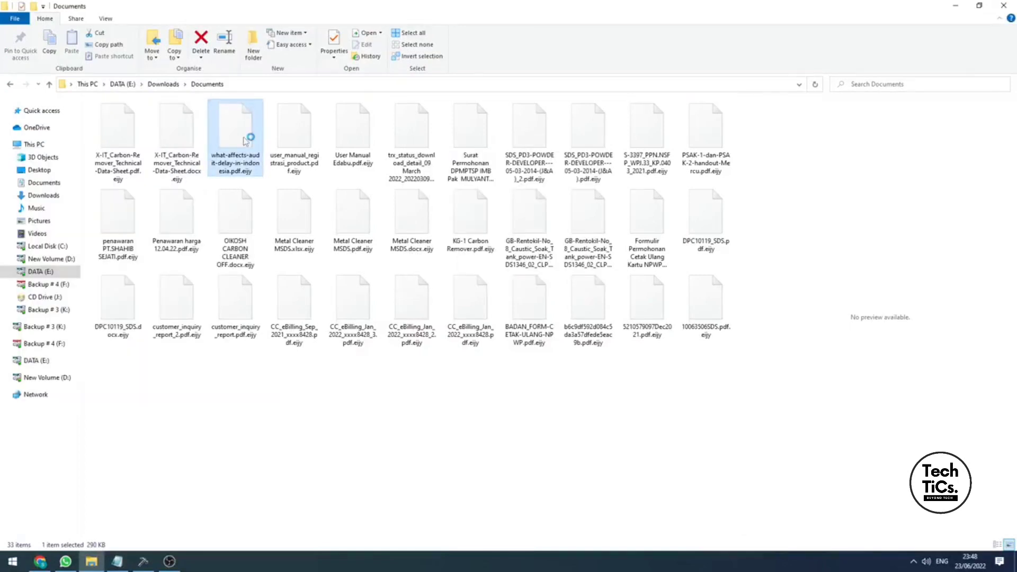
pyautogui.press('Escape')
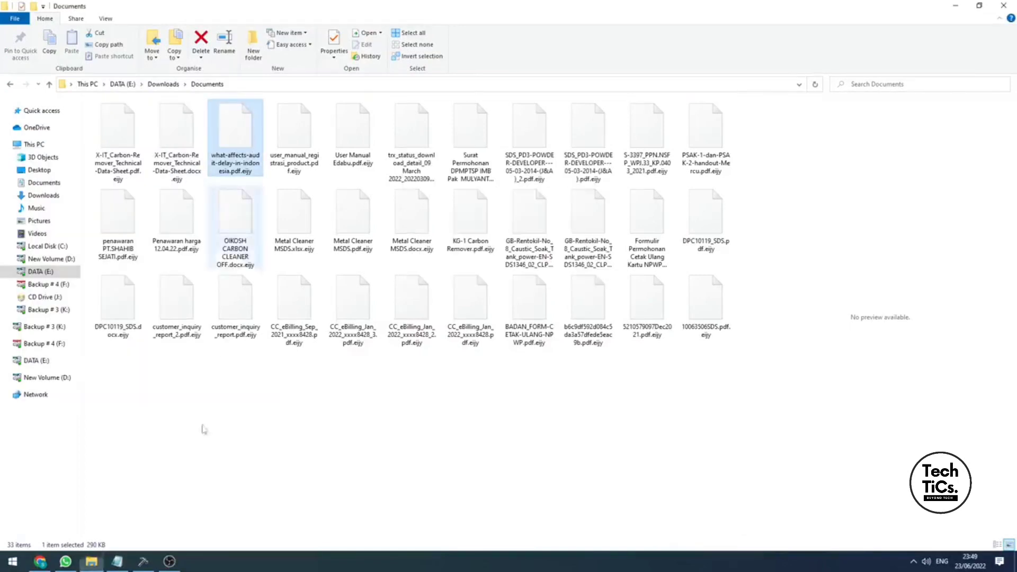
# Step: Switch to the Decryption tool and decrypt the encrypted files in the Downloads\Documents folder on DATA (E:)
pyautogui.click(150, 562)
pyautogui.click(733, 452)
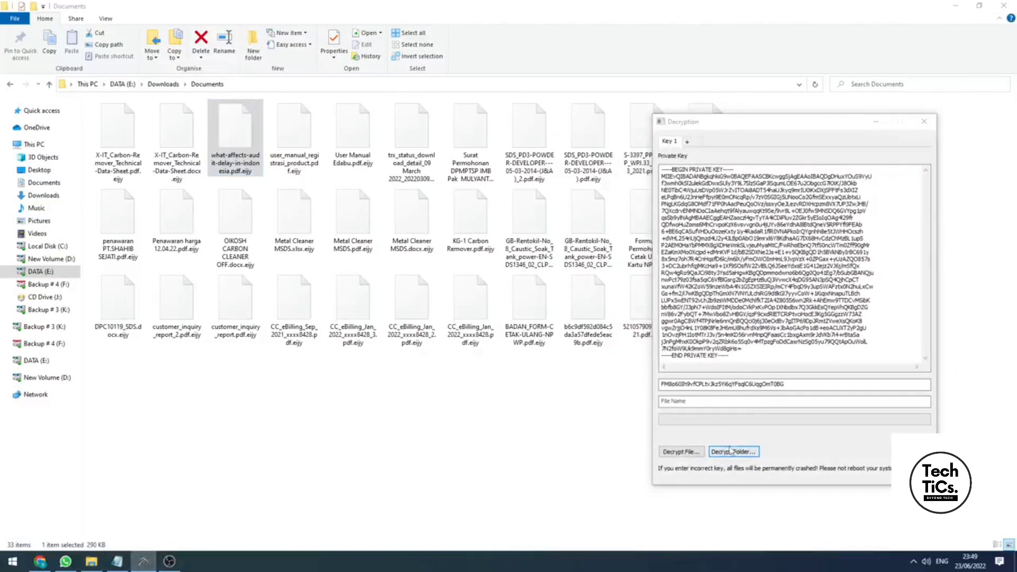
pyautogui.click(628, 157)
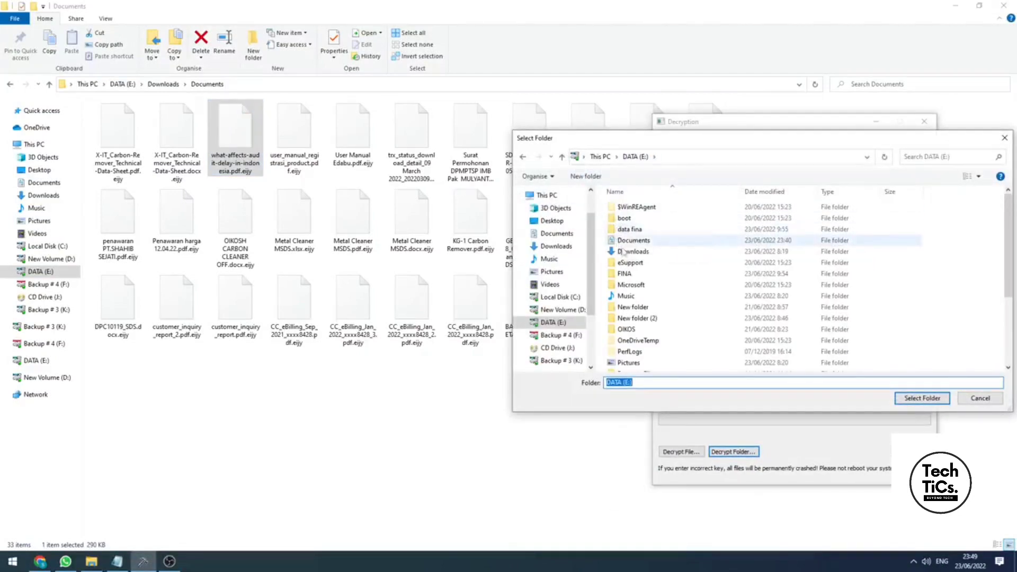
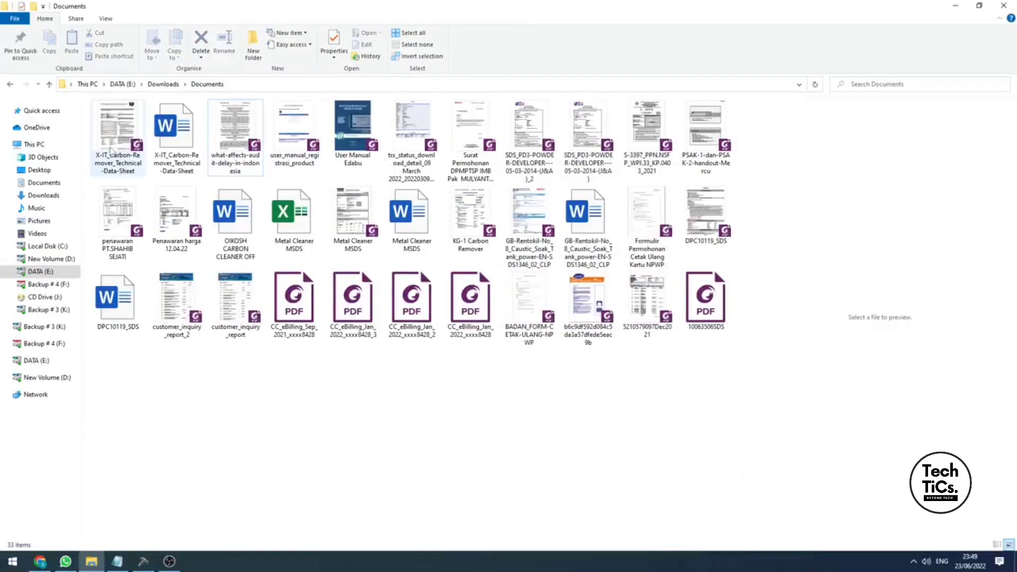
# Step: View the decrypted X-IT_Carbon-Remover_Technical-Data-Sheet PDF and close it
pyautogui.doubleClick(112, 151)
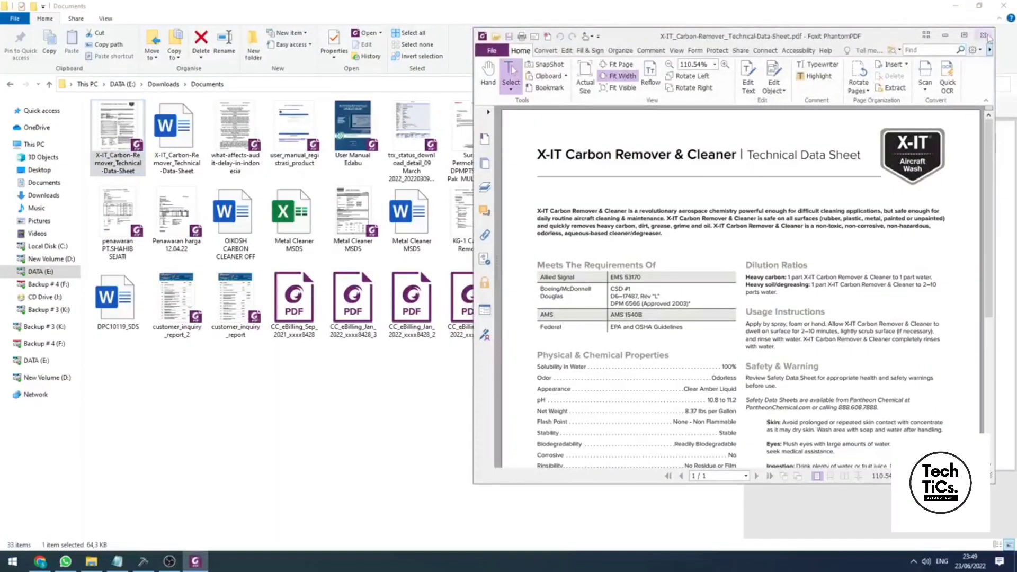
pyautogui.click(984, 35)
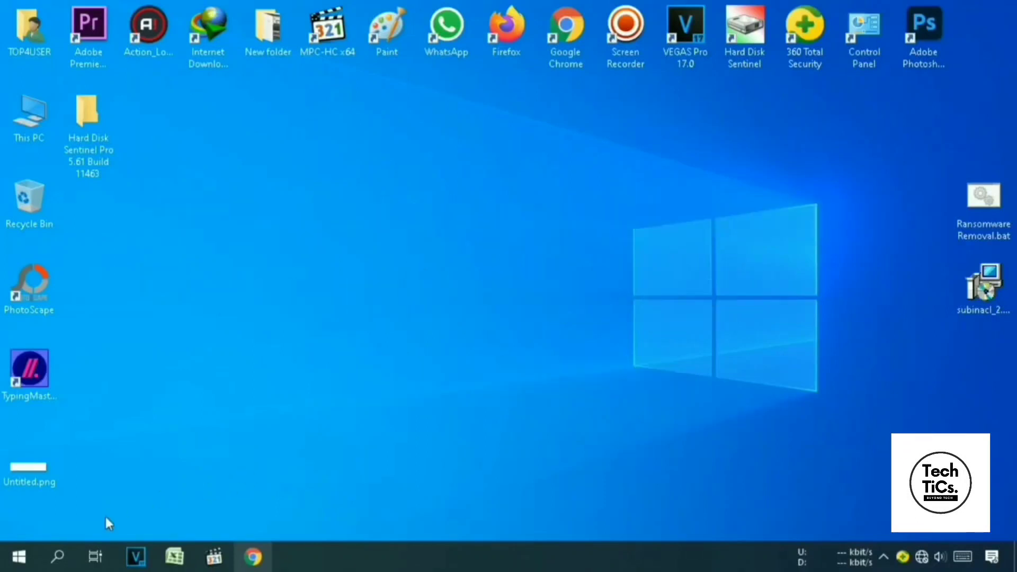
# Step: Search Windows for folder options and set File Explorer to show hidden files, folders, and drives
pyautogui.click(66, 557)
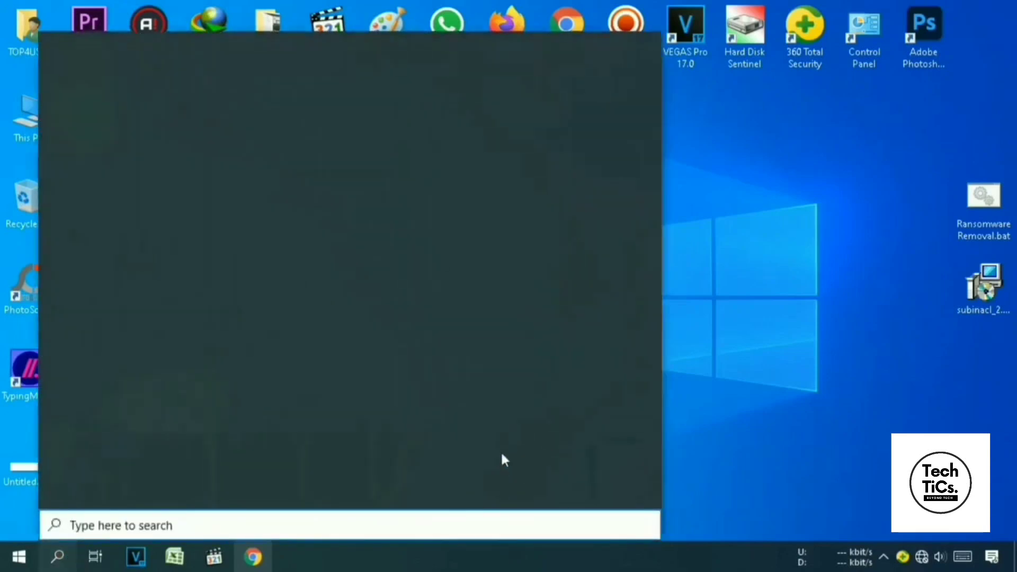
pyautogui.write('folder')
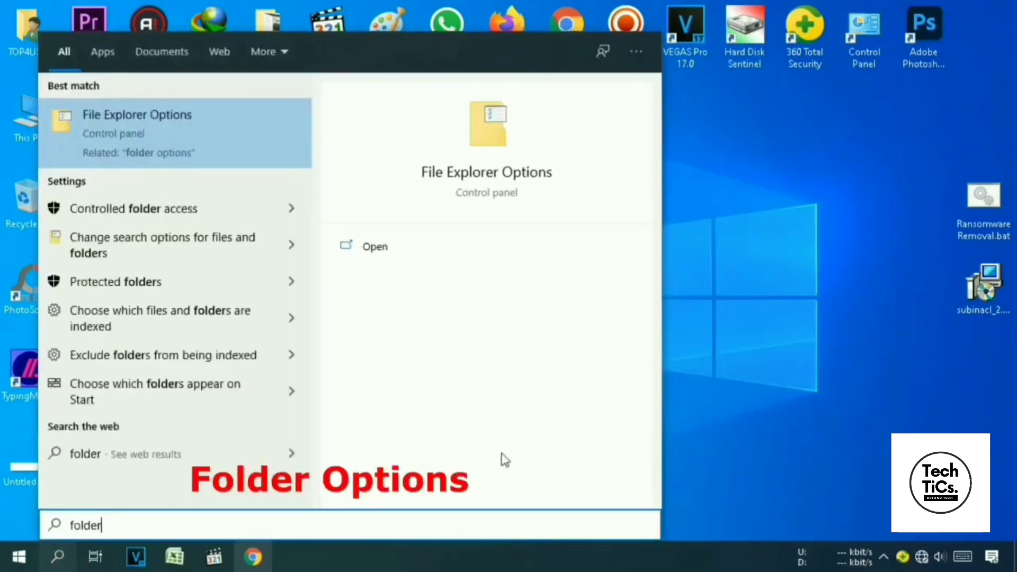
pyautogui.write(' options')
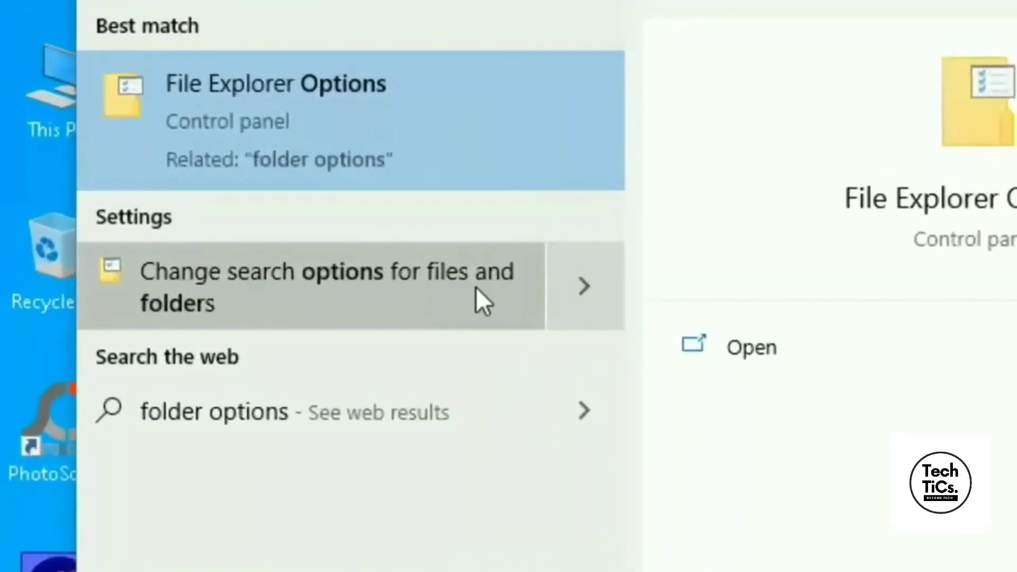
pyautogui.click(380, 296)
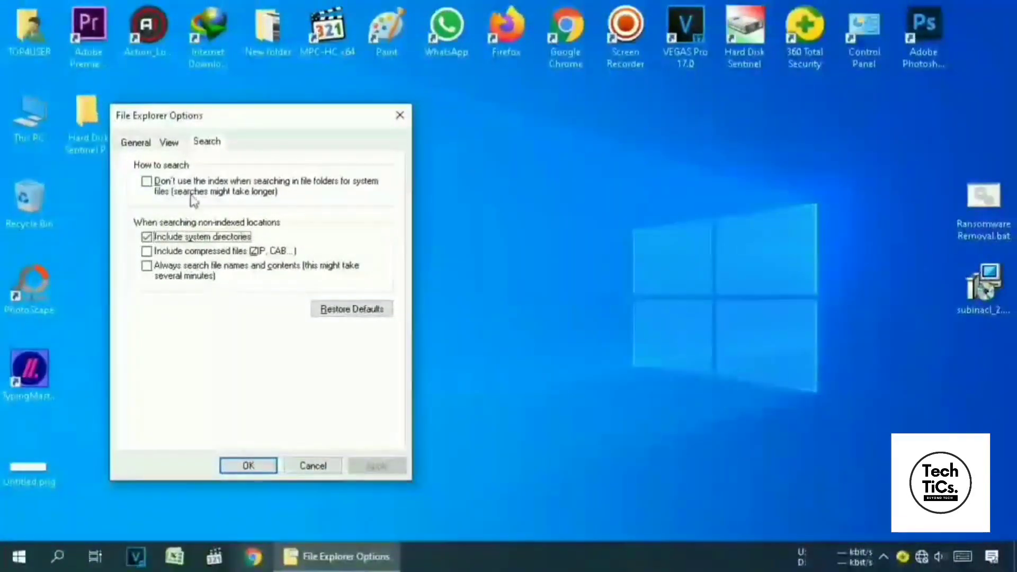
pyautogui.moveTo(178, 116); pyautogui.dragTo(255, 116)
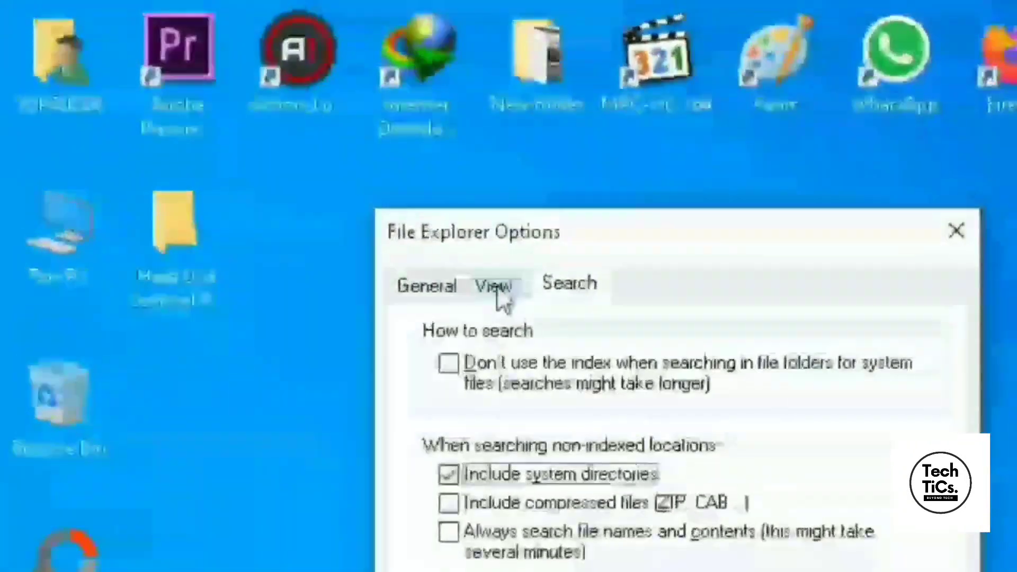
pyautogui.click(248, 142)
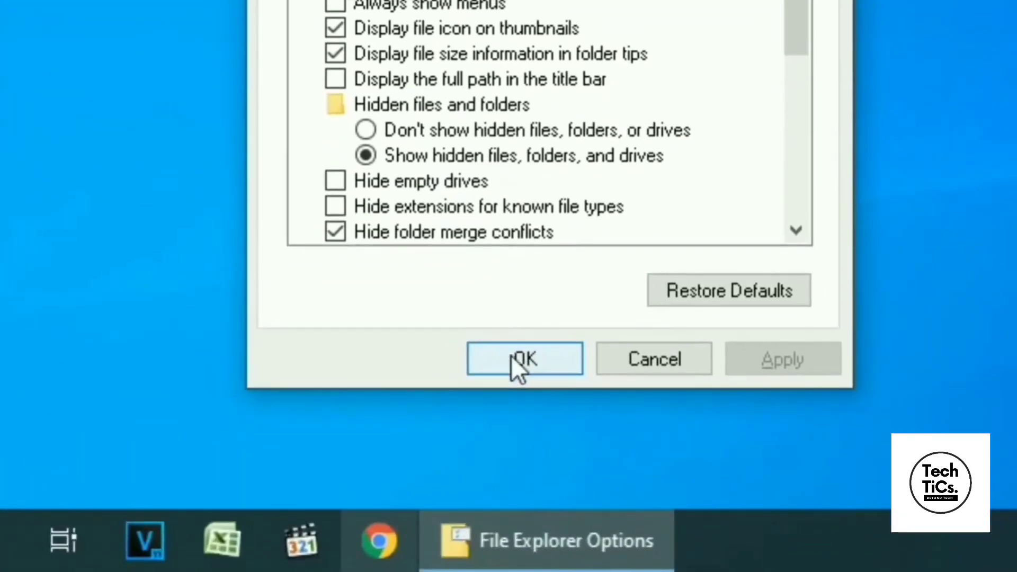
pyautogui.click(509, 479)
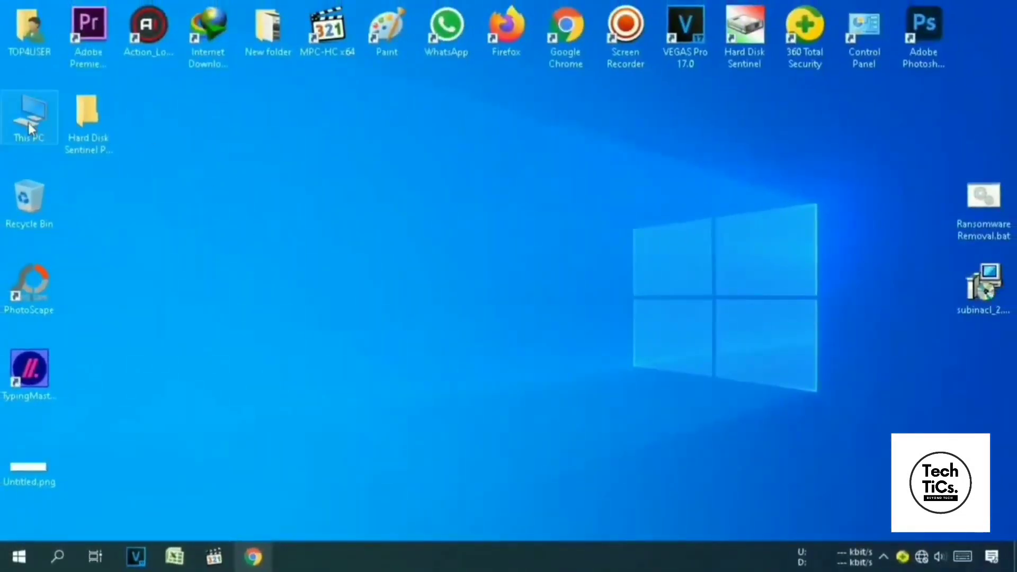
# Step: Browse from This PC to the folder C:\Windows\System32\drivers\etc
pyautogui.doubleClick(30, 124)
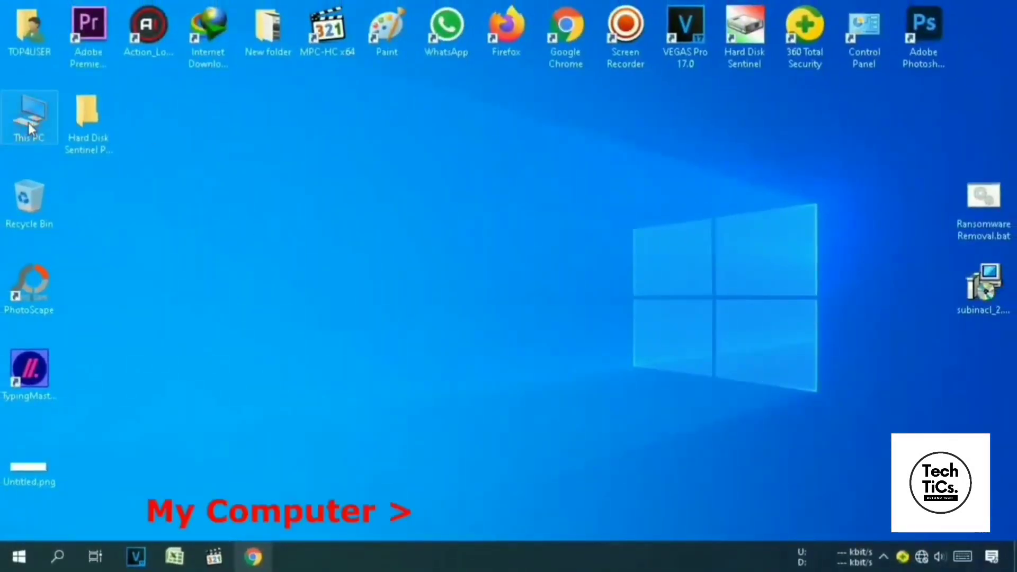
pyautogui.doubleClick(212, 312)
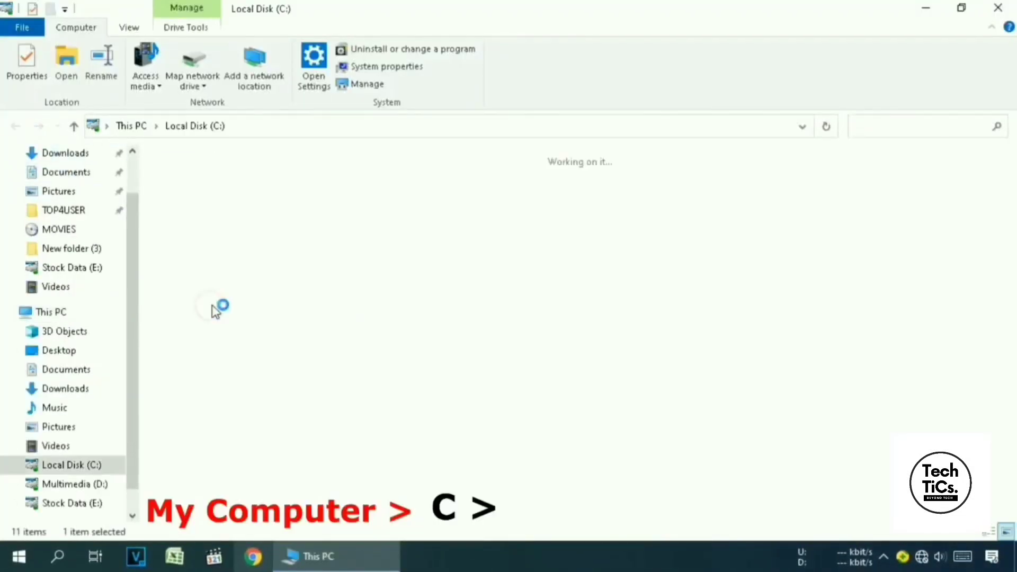
pyautogui.doubleClick(527, 307)
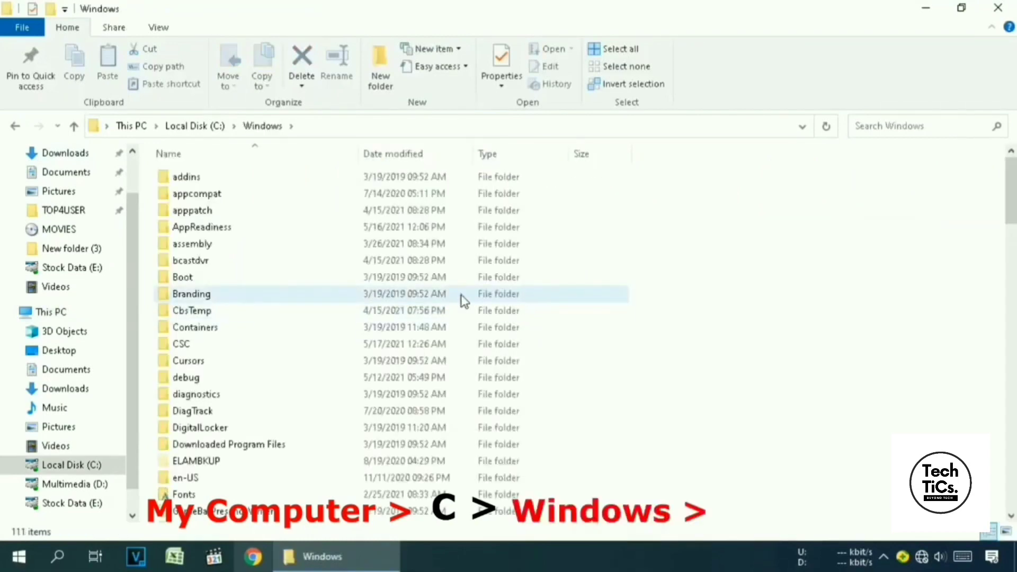
pyautogui.press('s')
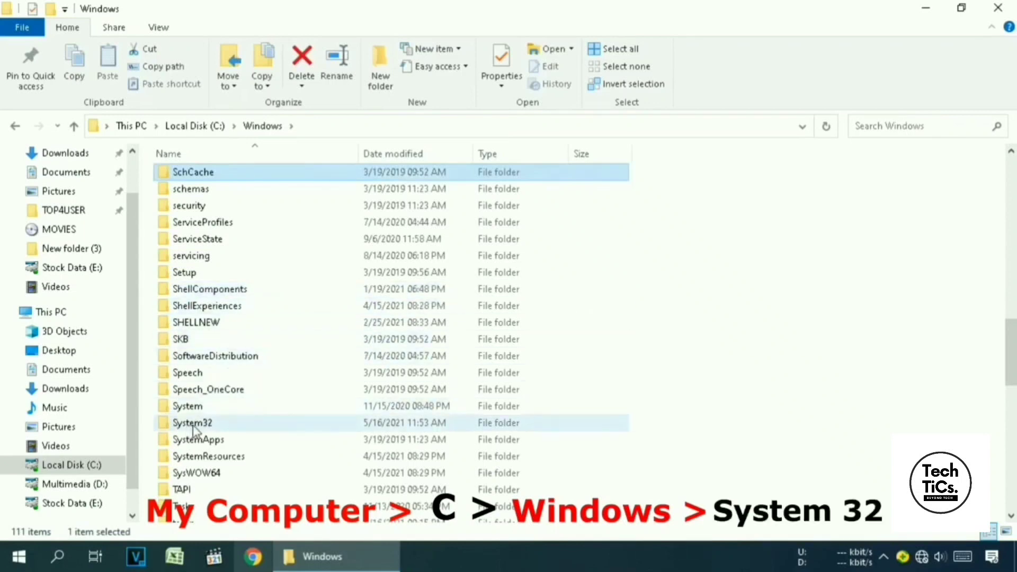
pyautogui.doubleClick(277, 423)
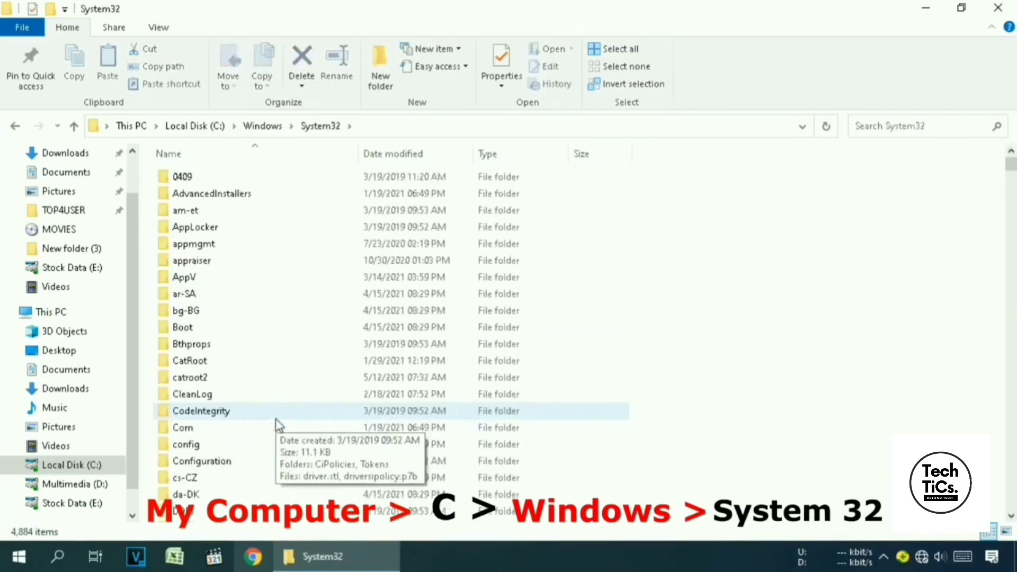
pyautogui.press('d')
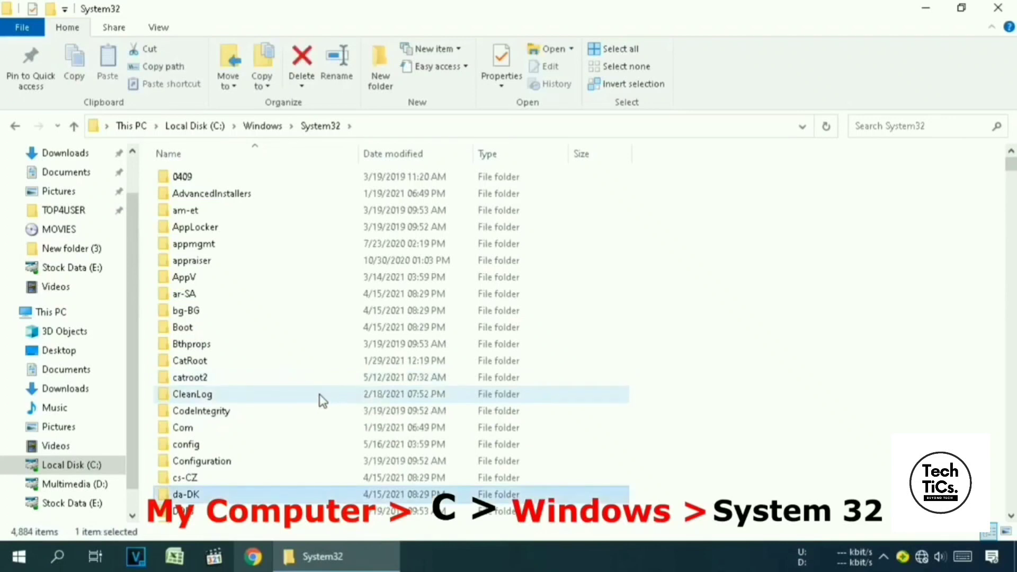
pyautogui.scroll(-4, 318, 391)
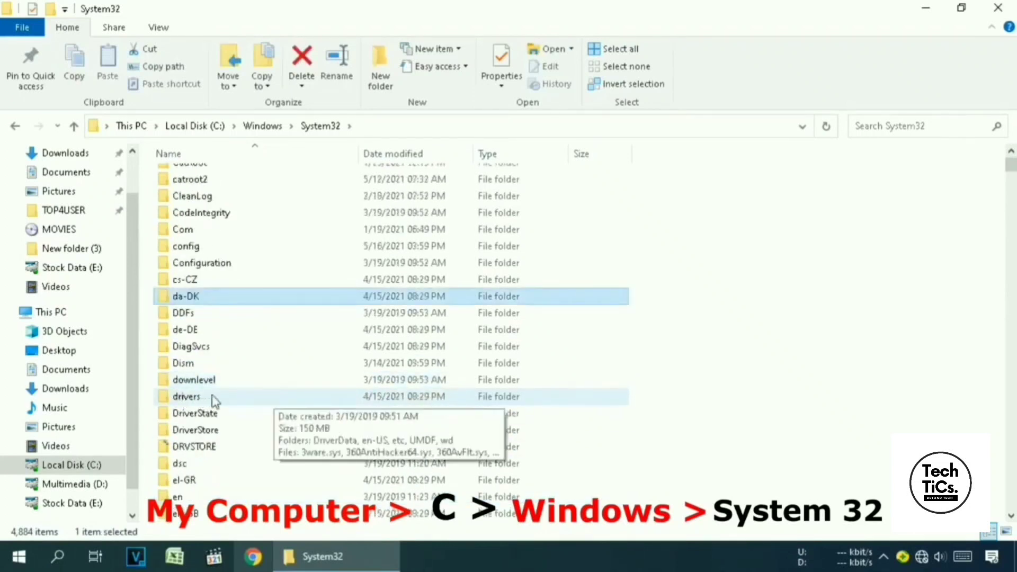
pyautogui.doubleClick(307, 401)
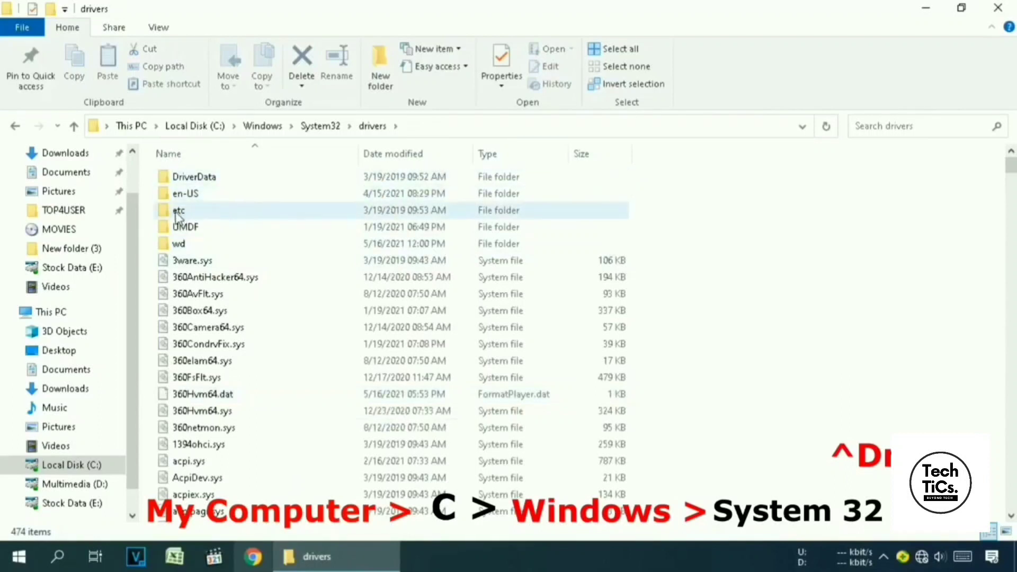
pyautogui.doubleClick(259, 210)
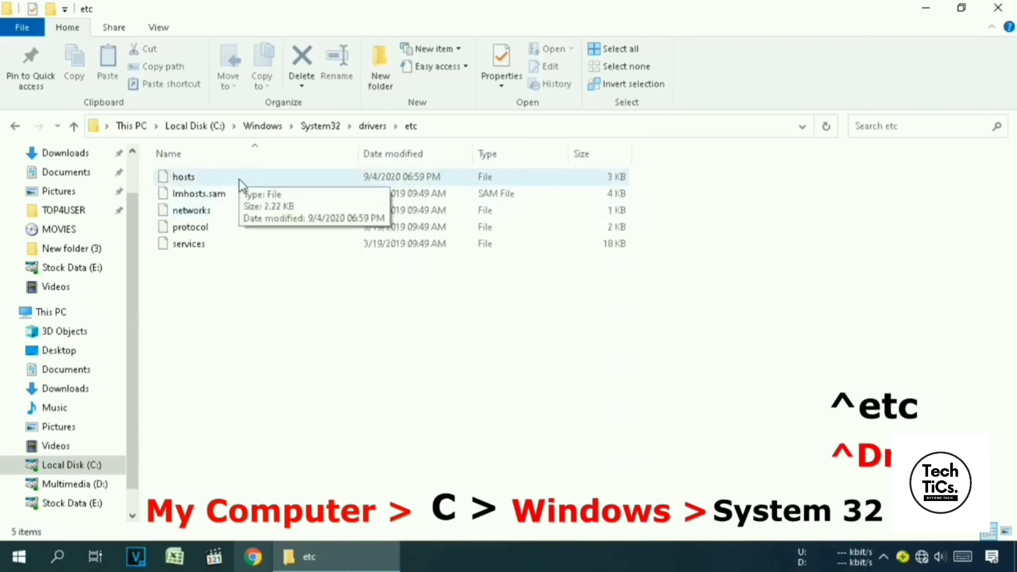
# Step: Open the hosts file in Notepad and maximize its window
pyautogui.doubleClick(208, 177)
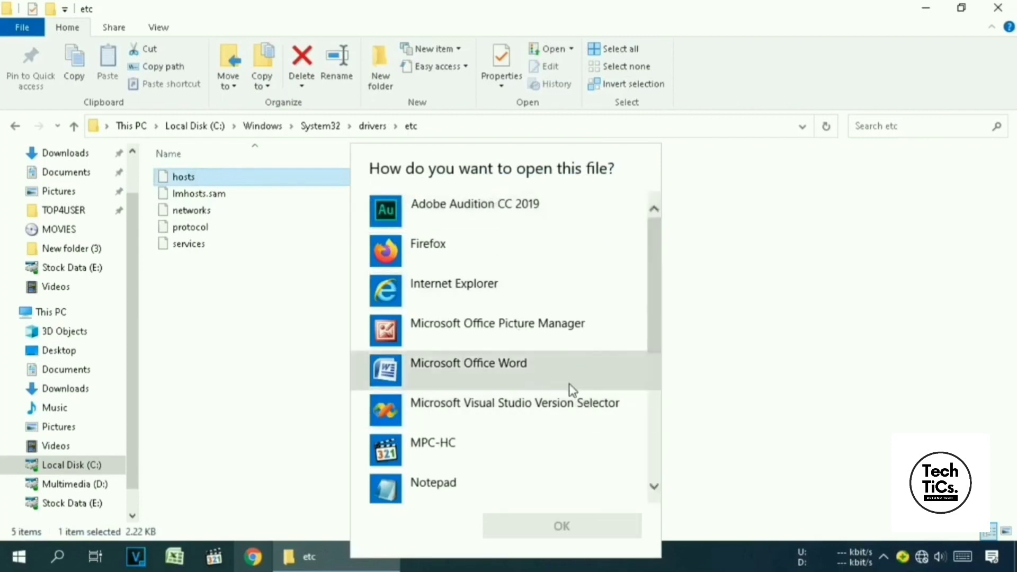
pyautogui.click(480, 483)
pyautogui.click(612, 532)
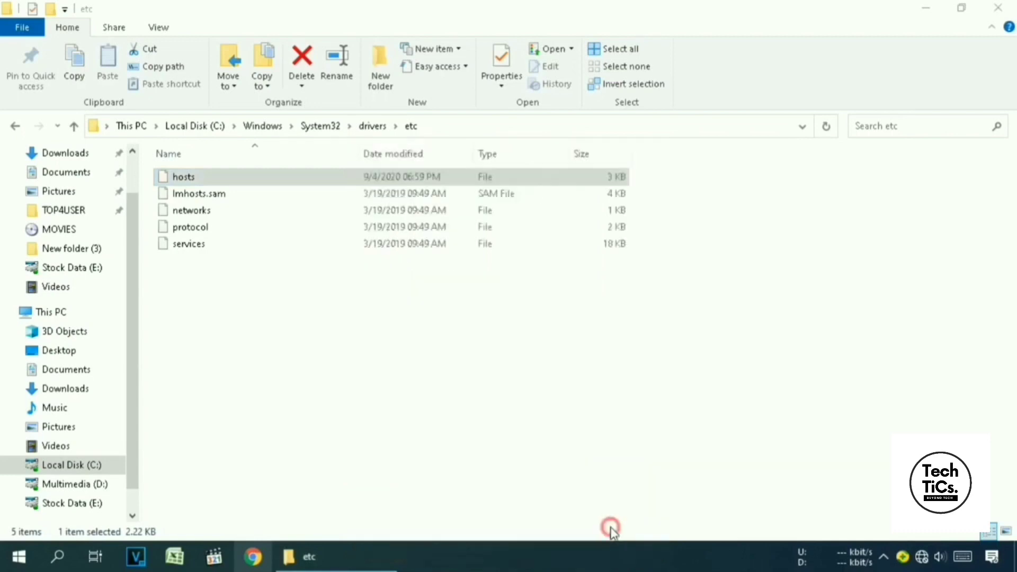
pyautogui.moveTo(884, 126); pyautogui.dragTo(683, 41)
pyautogui.click(811, 40)
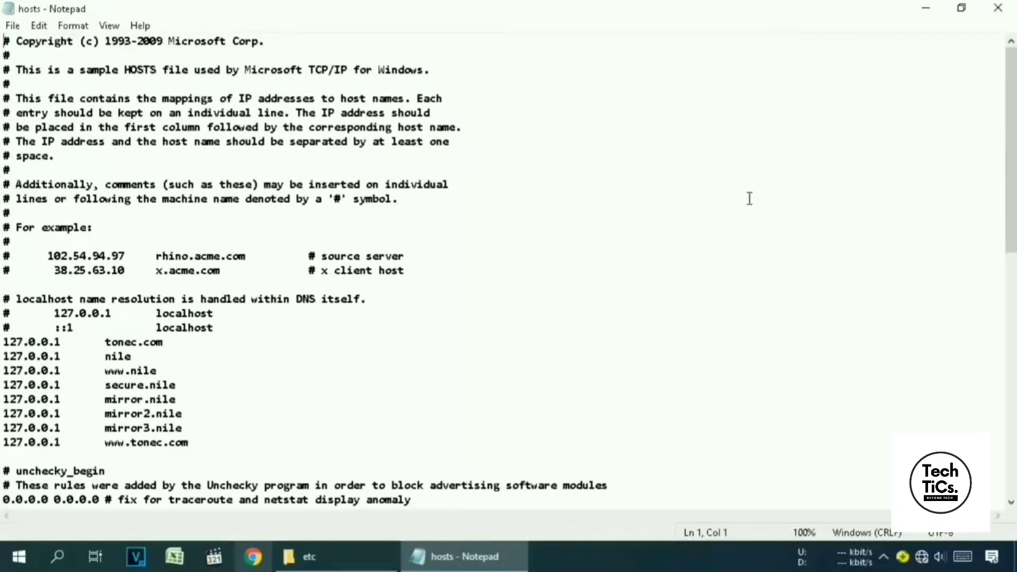
# Step: Delete all entries below the commented localhost lines in the hosts file, from tonec.com through the unchecky_end line
pyautogui.click(5, 342)
pyautogui.moveTo(5, 342); pyautogui.dragTo(212, 523)
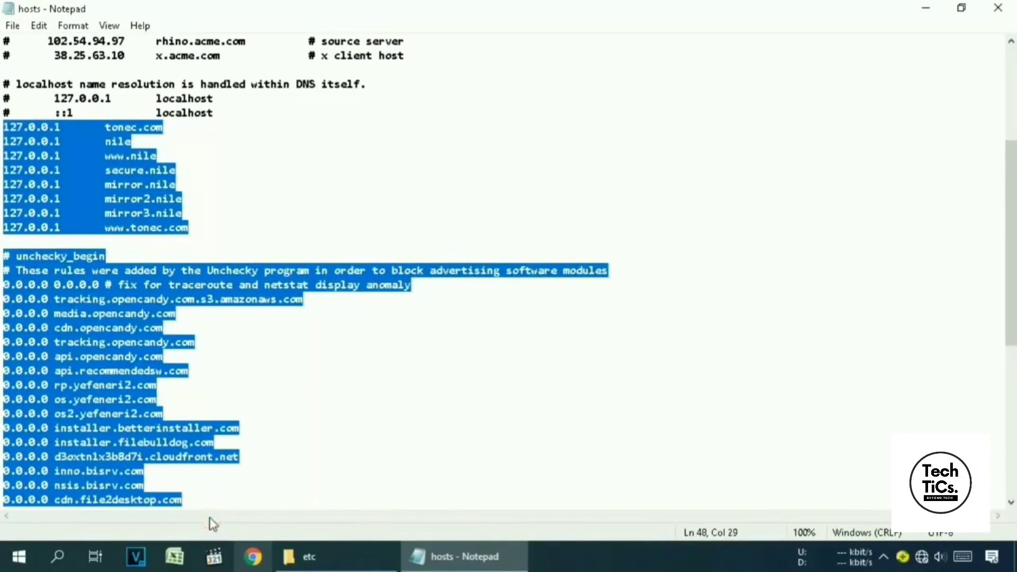
pyautogui.press('Delete')
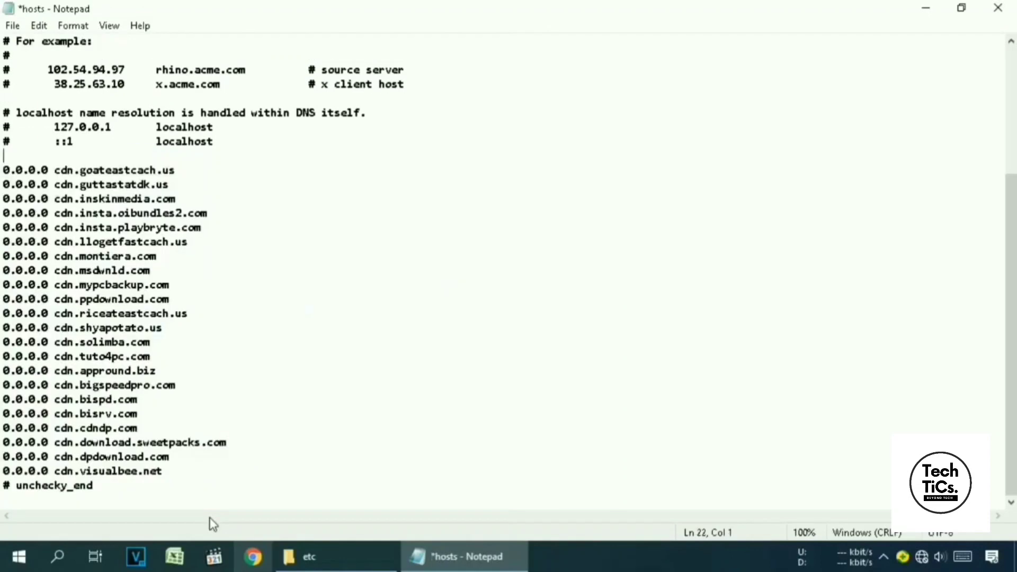
pyautogui.moveTo(4, 169); pyautogui.dragTo(295, 443)
pyautogui.press('Delete')
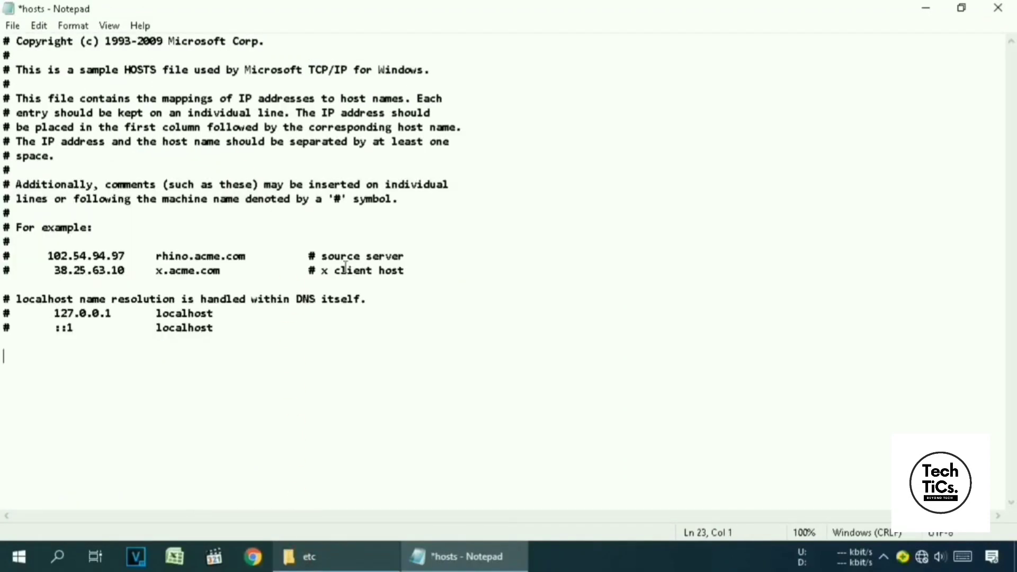
# Step: Try to close the edited hosts file, and minimize the Notepad and etc folder windows
pyautogui.click(998, 7)
pyautogui.click(465, 288)
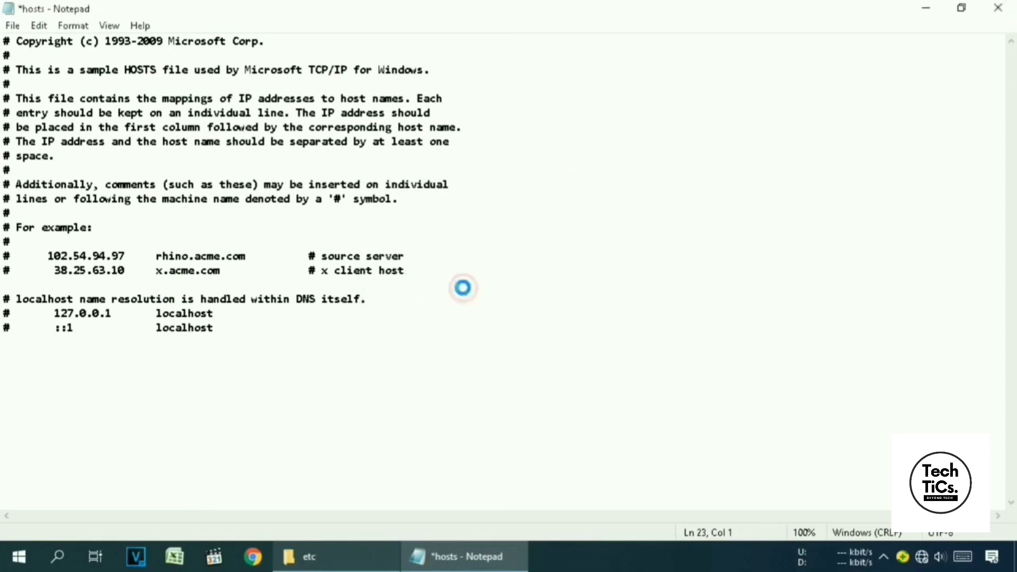
pyautogui.click(925, 4)
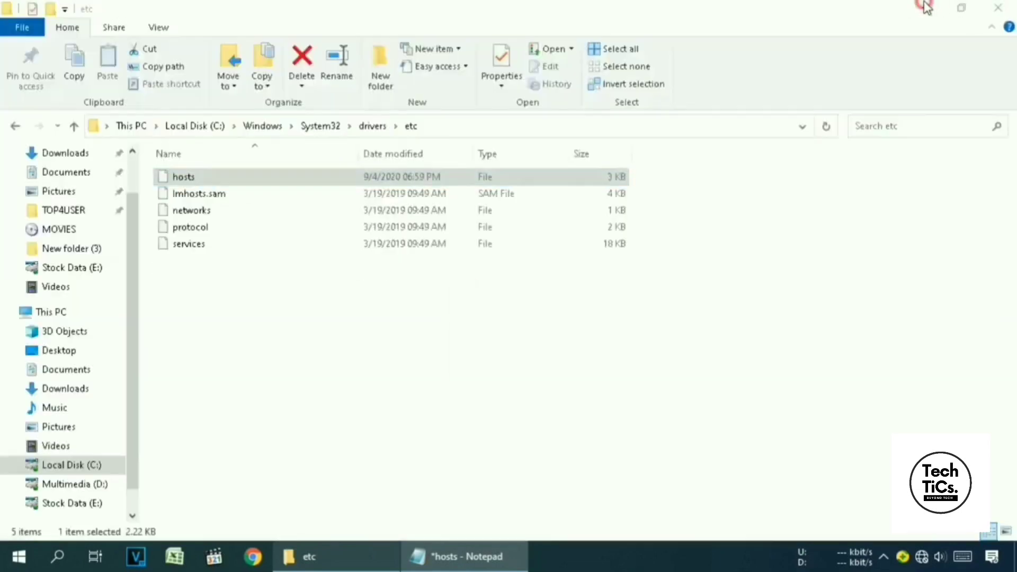
pyautogui.click(925, 5)
# Step: Find the Run app through Windows search and use it to open the prefetch folder
pyautogui.click(59, 556)
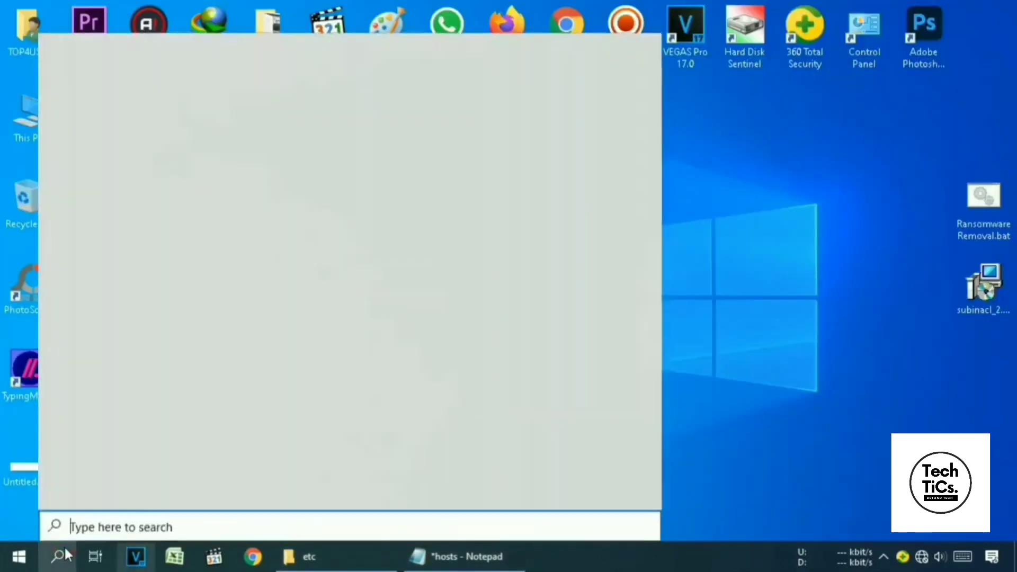
pyautogui.write('run')
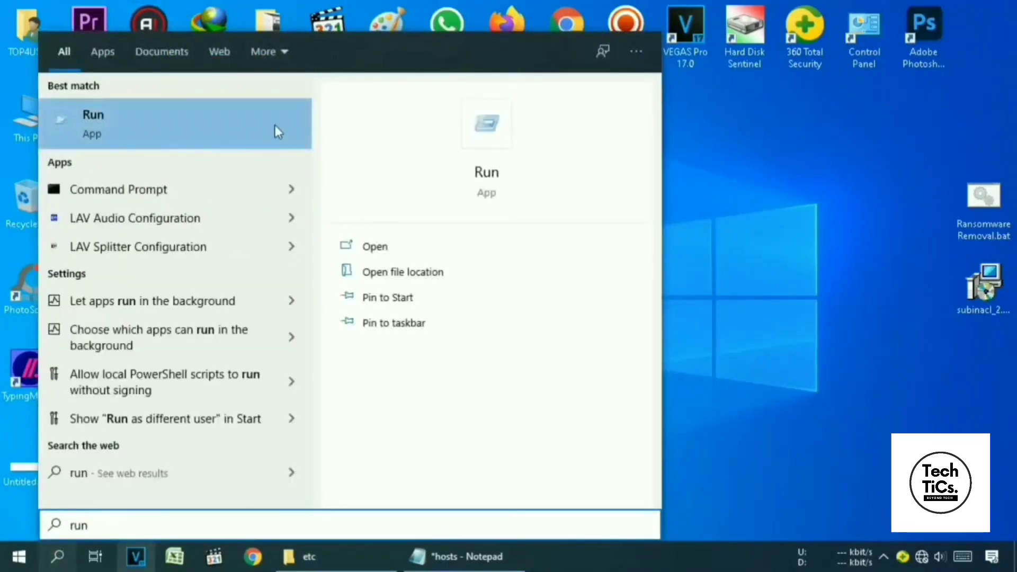
pyautogui.click(235, 127)
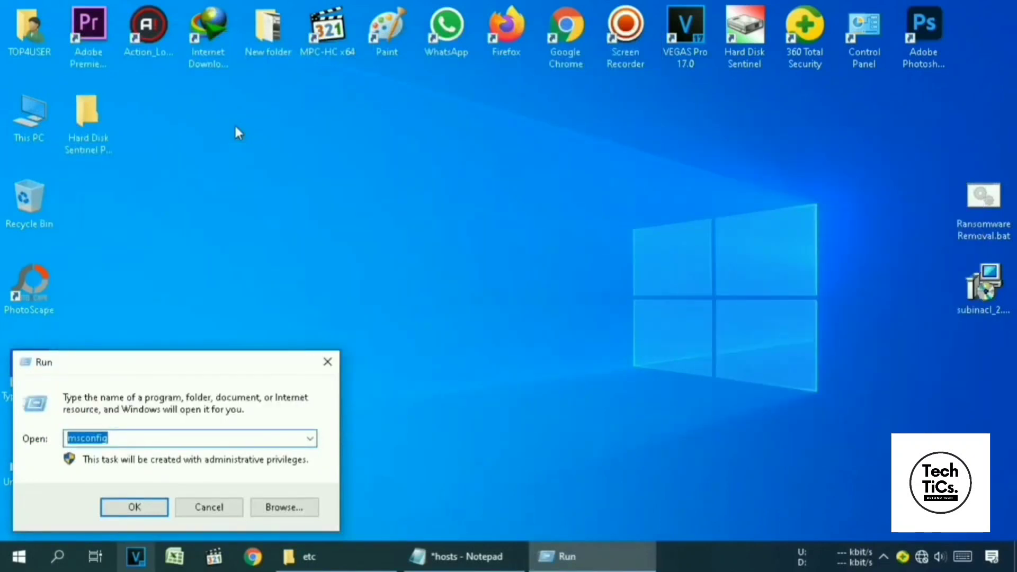
pyautogui.write('prefetch')
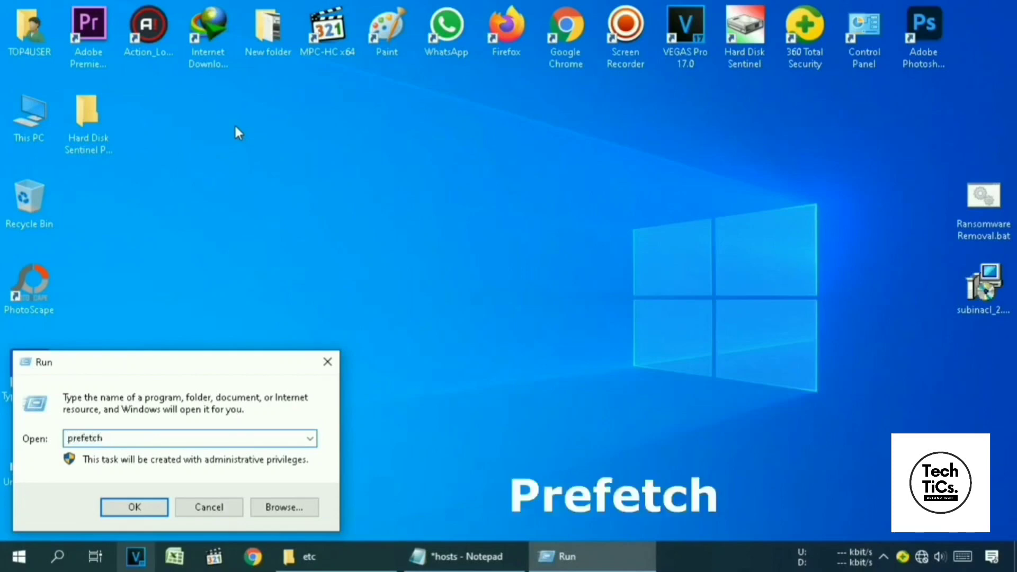
pyautogui.press('Return')
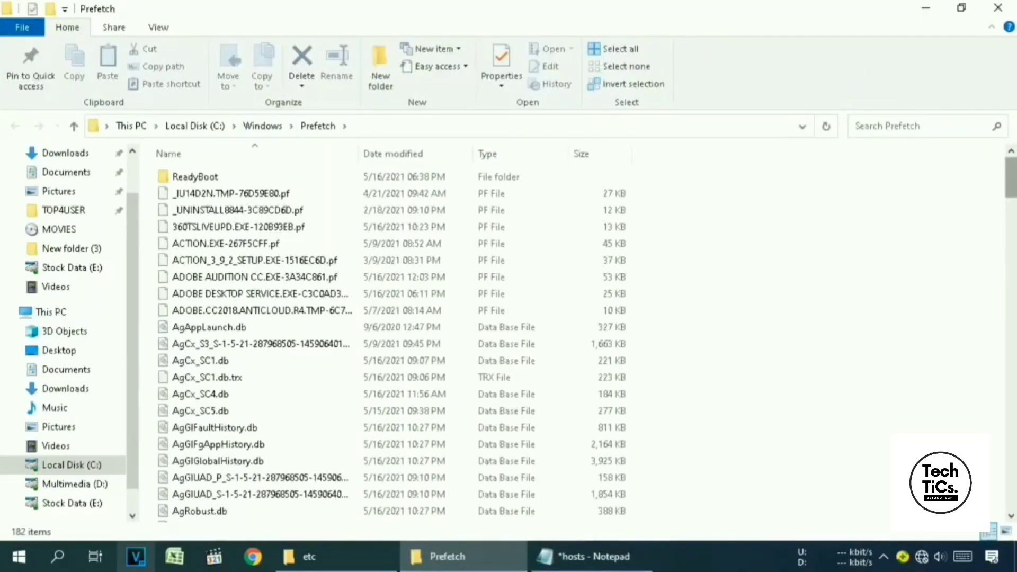
# Step: Delete all items in the Prefetch folder, skipping the file that is in use, and close the folder window
pyautogui.scroll(-5, 776, 221)
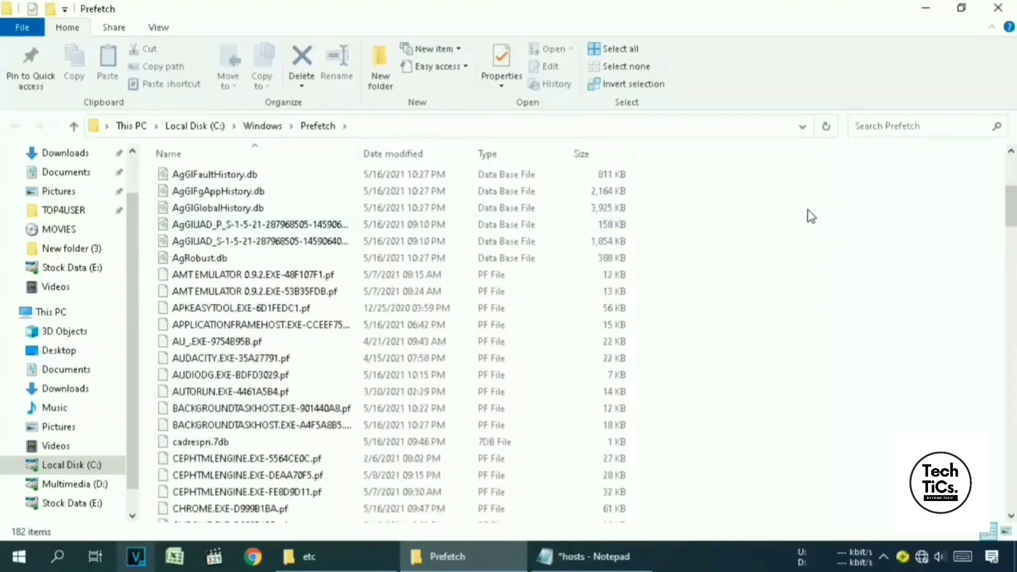
pyautogui.hotkey('ctrl', 'a')
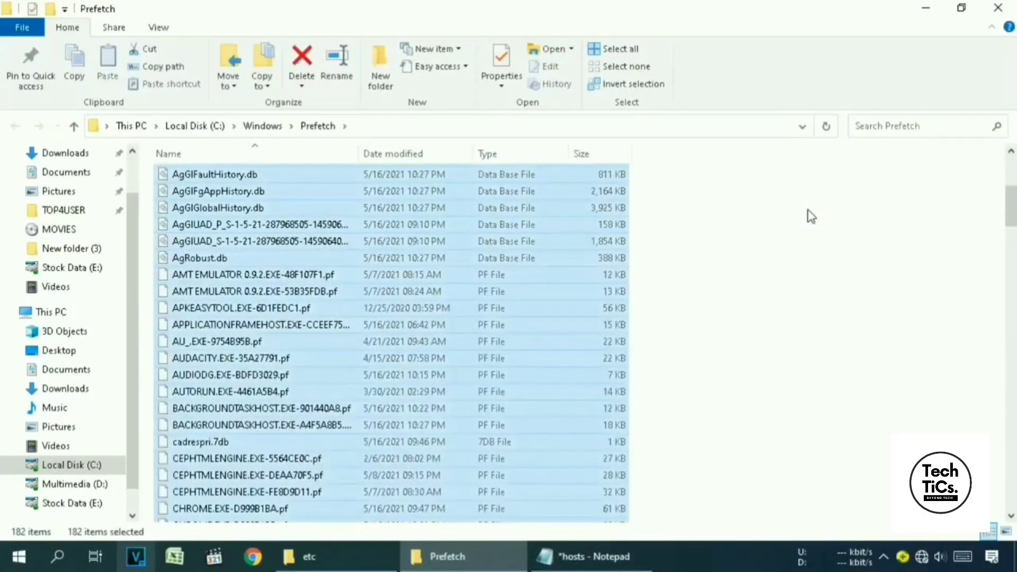
pyautogui.press('Delete')
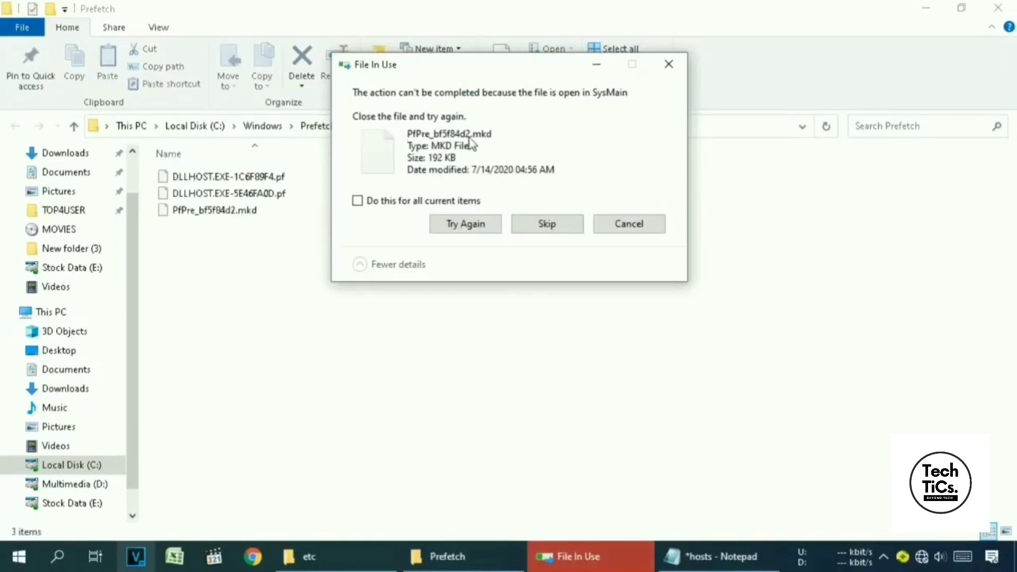
pyautogui.click(548, 223)
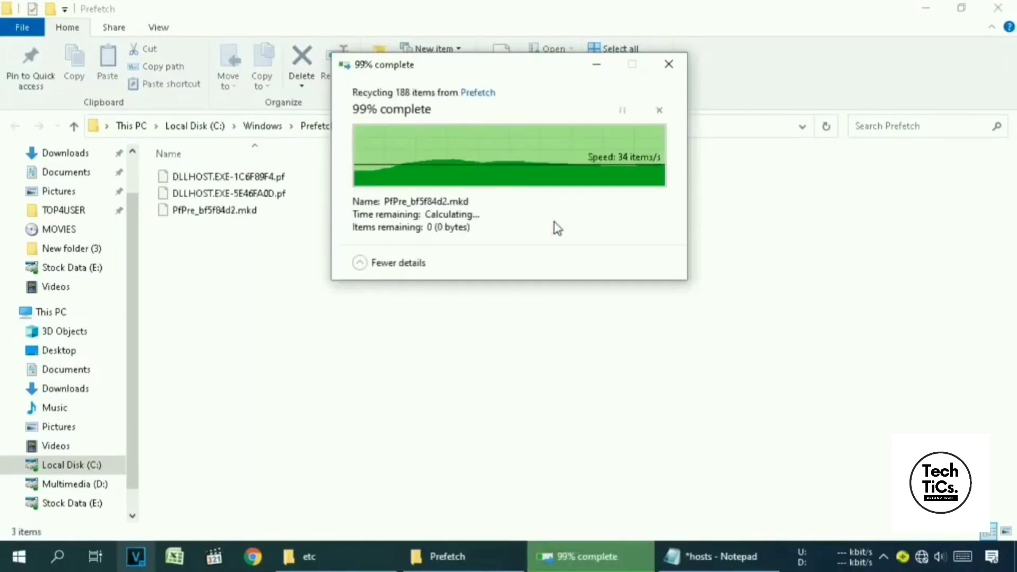
pyautogui.click(998, 7)
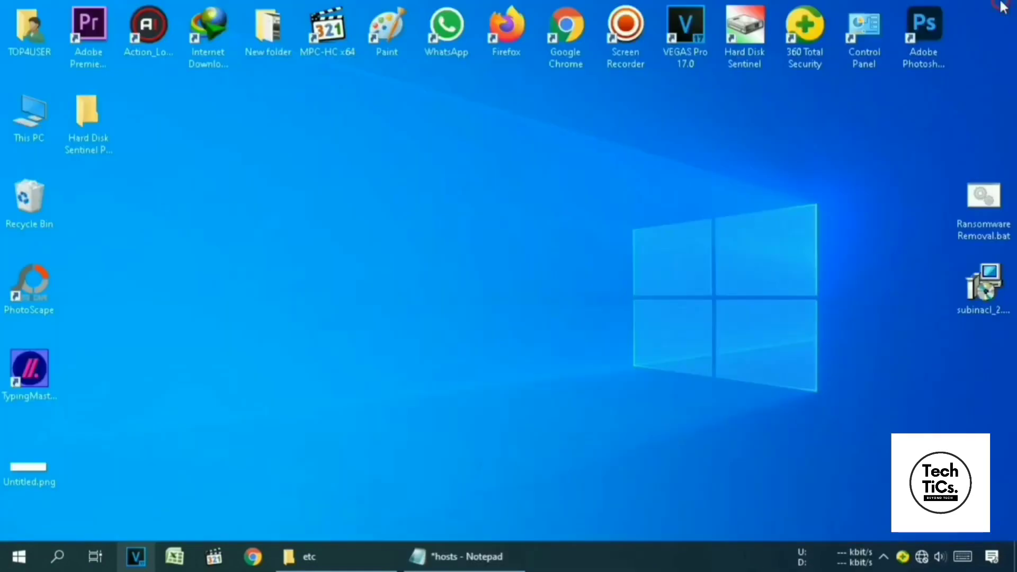
# Step: Reopen the Run dialog through Windows search and open the temporary files folder with %temp%
pyautogui.click(56, 559)
pyautogui.write('run')
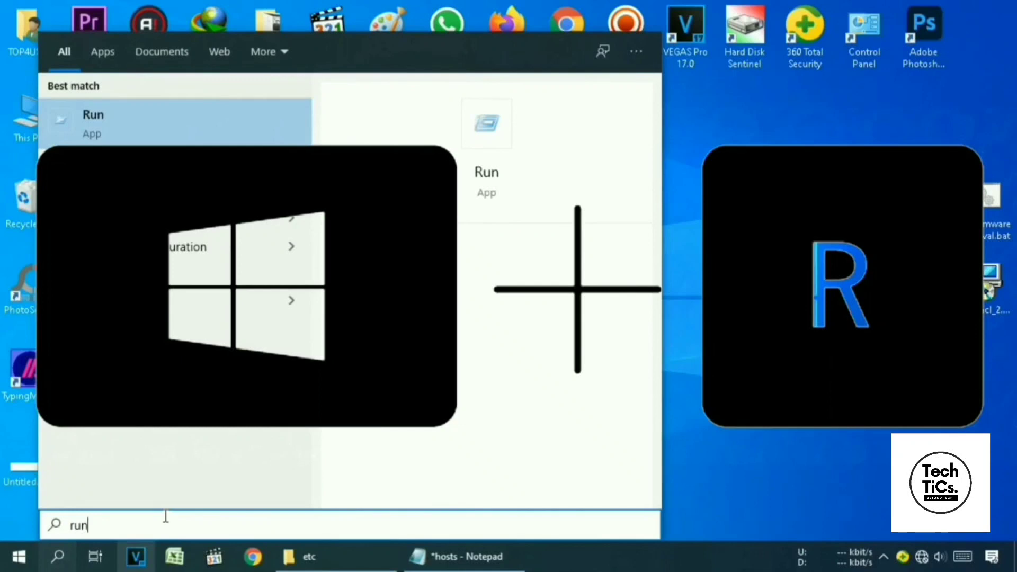
pyautogui.press('Return')
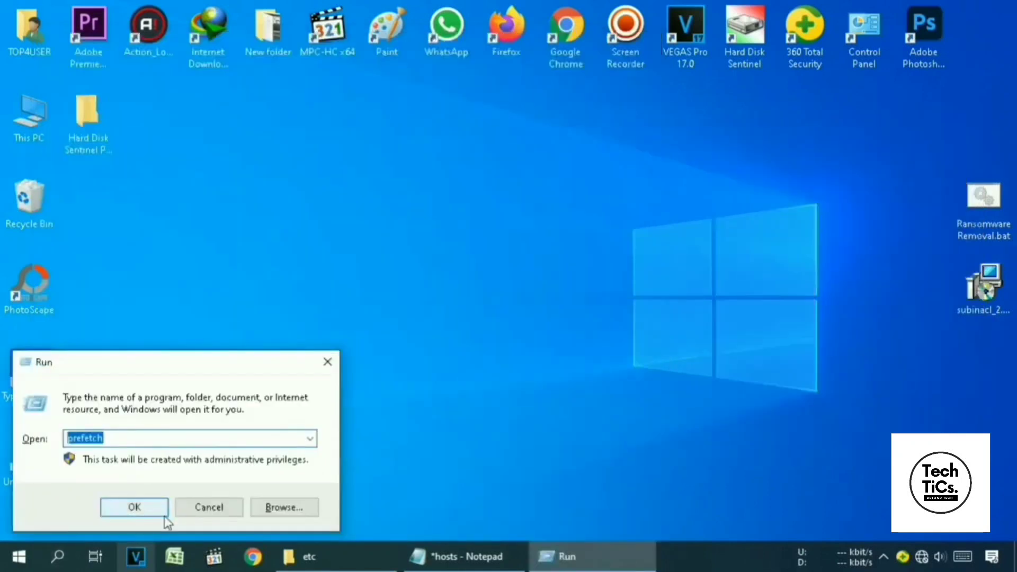
pyautogui.write('%')
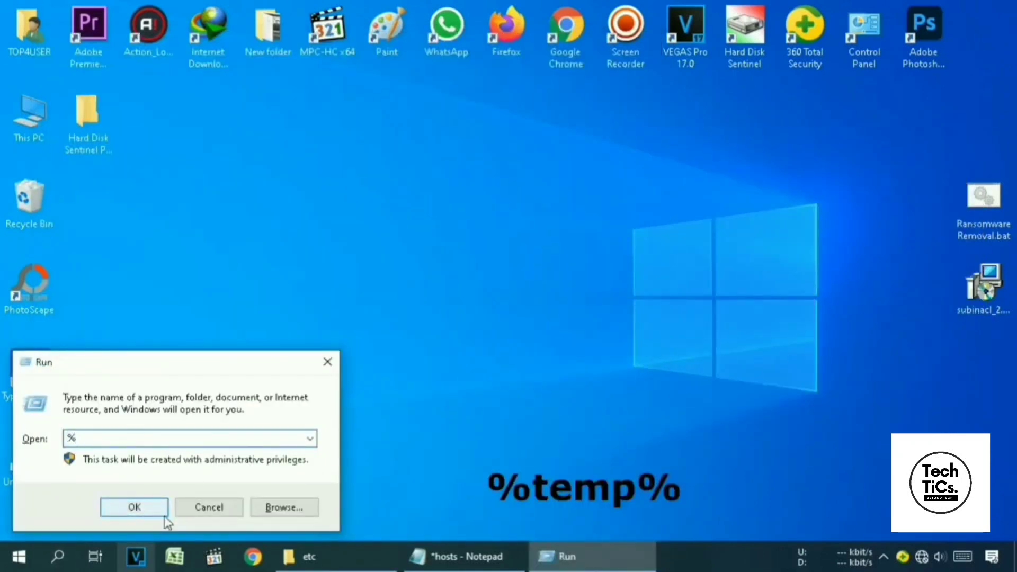
pyautogui.write('temp%')
pyautogui.click(164, 513)
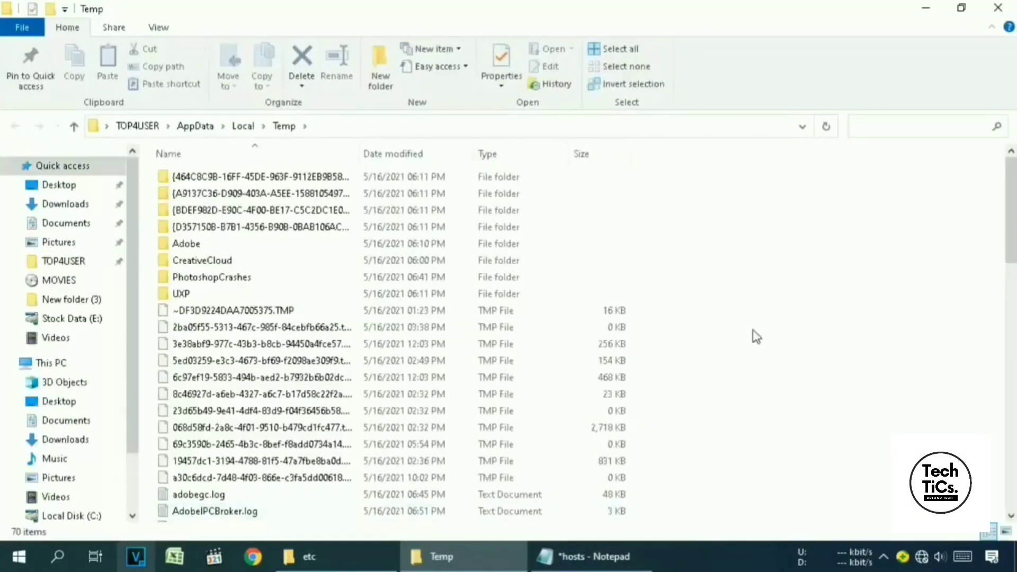
# Step: Delete all items in the Temp folder, skipping every file and folder that is in use
pyautogui.hotkey('ctrl', 'a')
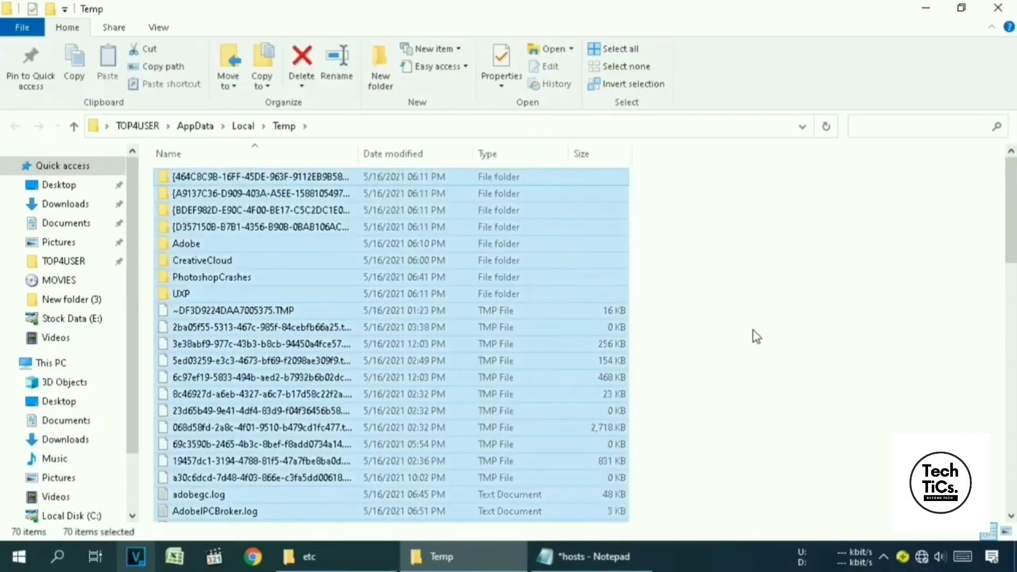
pyautogui.press('Delete')
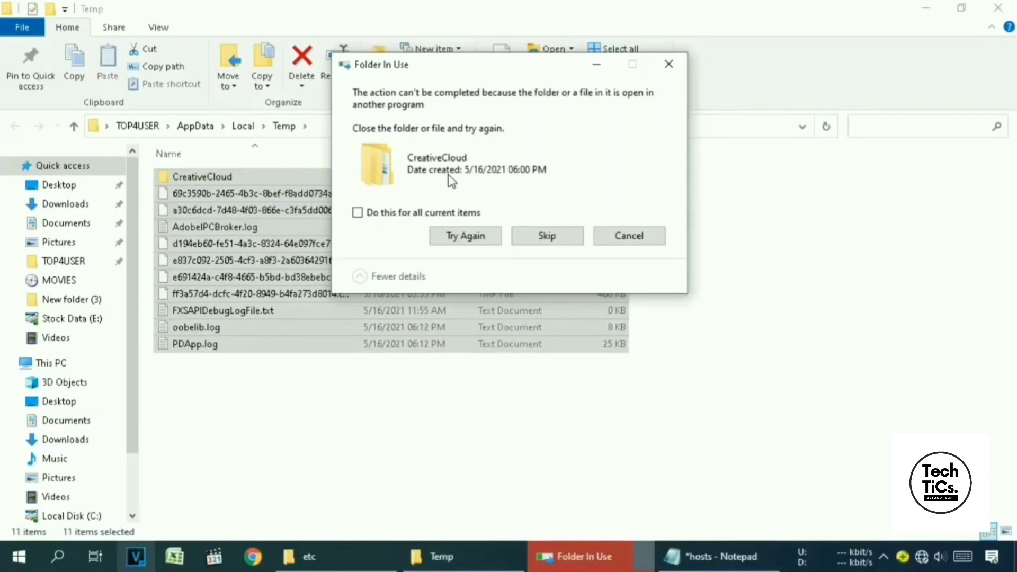
pyautogui.click(549, 239)
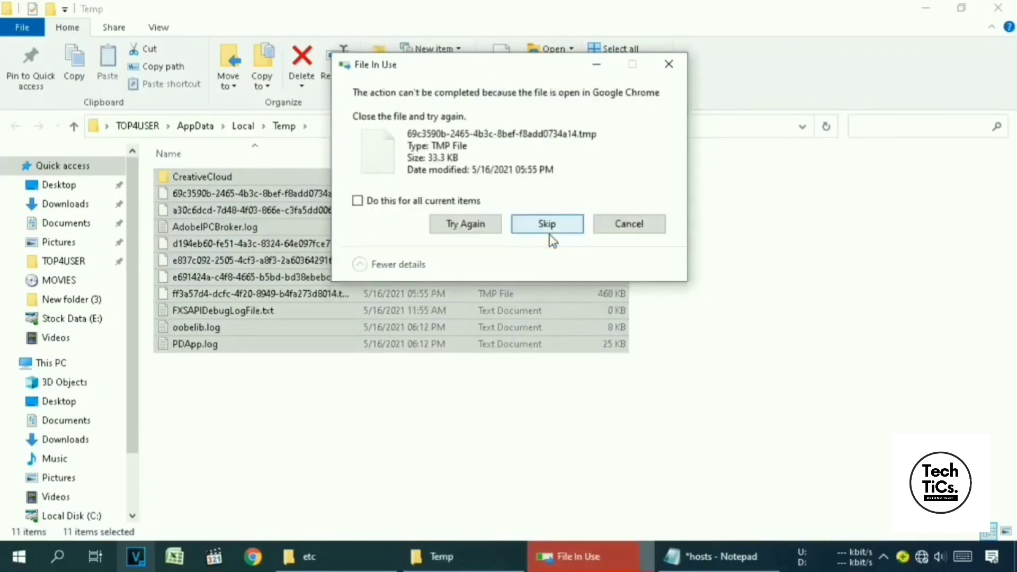
pyautogui.click(369, 202)
pyautogui.click(558, 229)
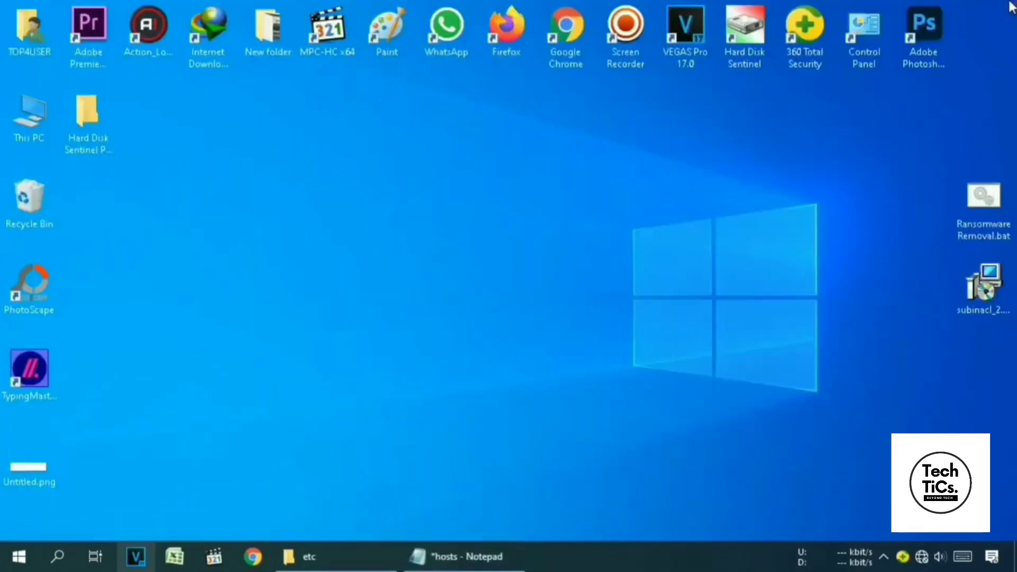
# Step: Open Task Manager and maximize its window on the process list
pyautogui.rightClick(663, 555)
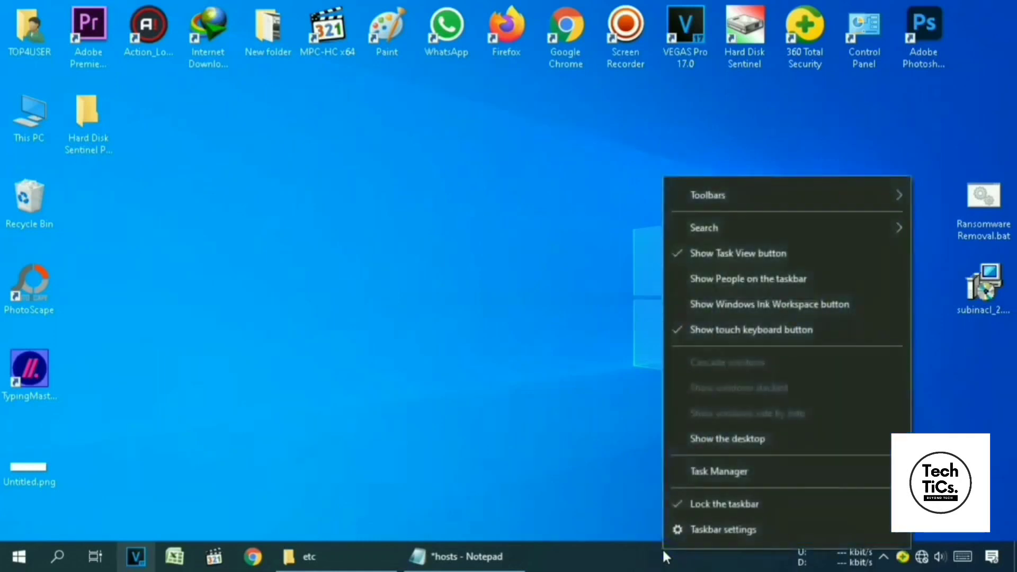
pyautogui.click(707, 471)
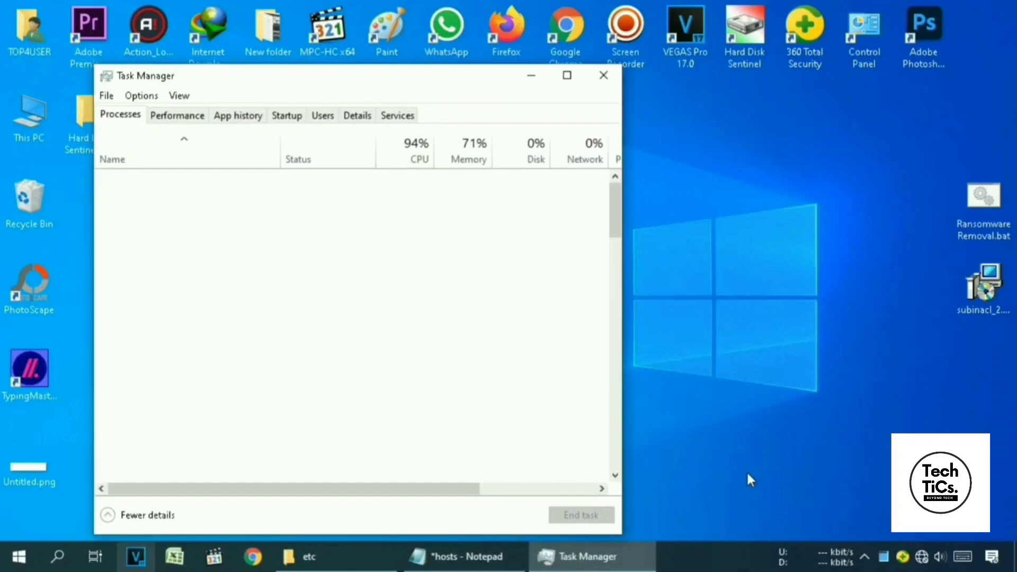
pyautogui.moveTo(297, 75); pyautogui.dragTo(369, 15)
pyautogui.moveTo(690, 133); pyautogui.dragTo(692, 154)
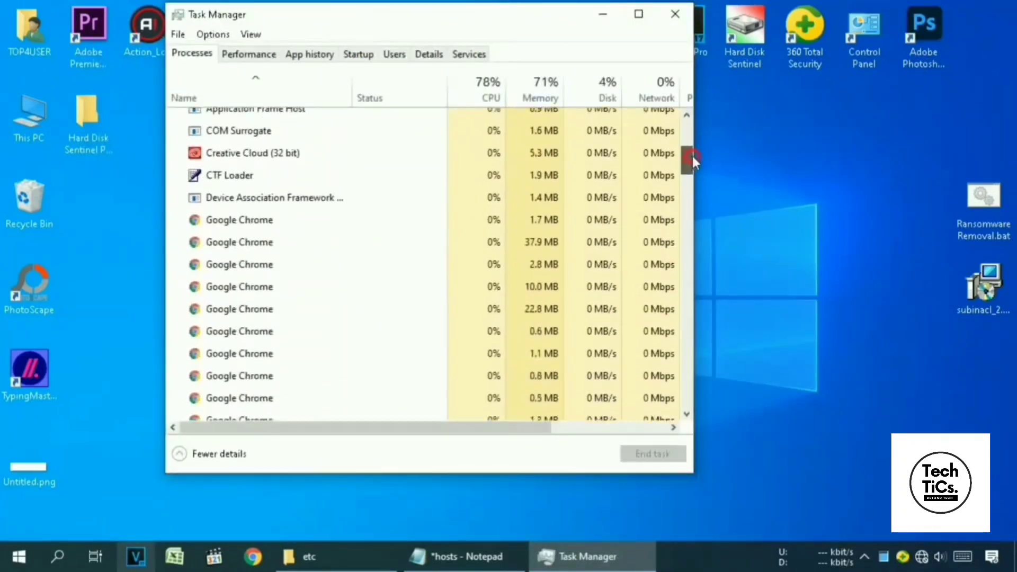
pyautogui.click(639, 14)
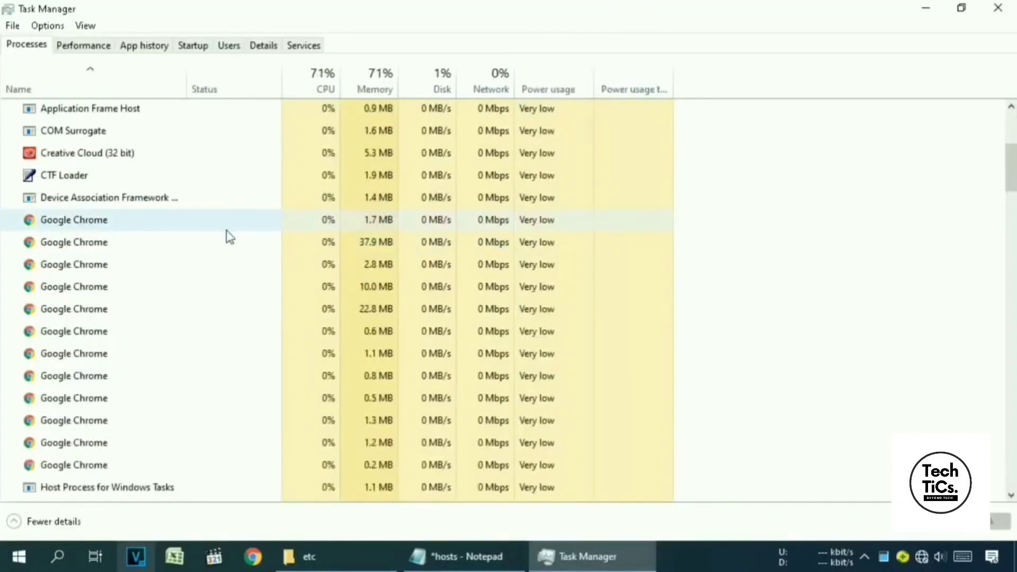
# Step: End the Google Chrome background processes one after another in Task Manager, and close Task Manager
pyautogui.scroll(-1, 405, 255)
pyautogui.scroll(-2, 404, 255)
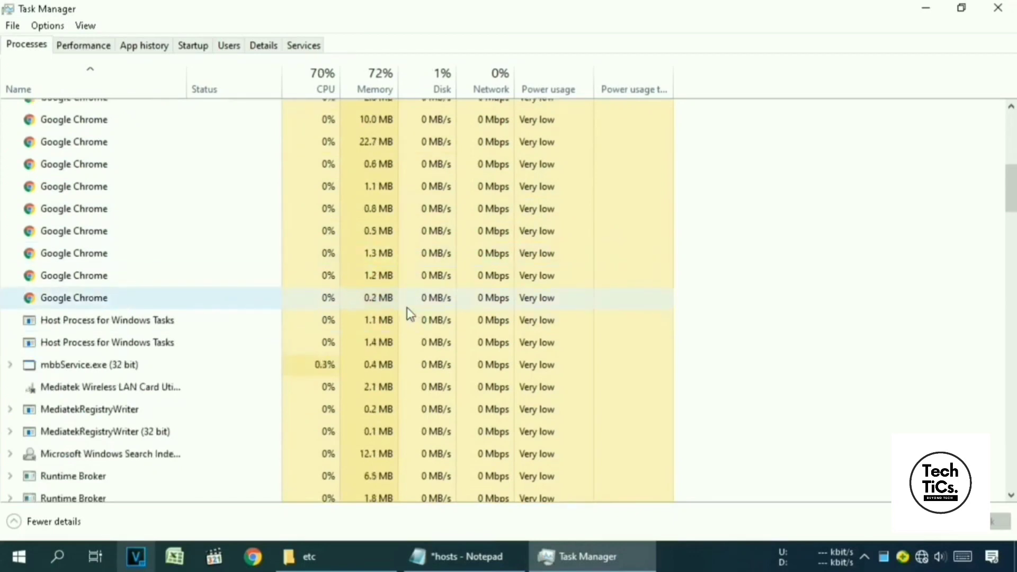
pyautogui.scroll(1, 407, 308)
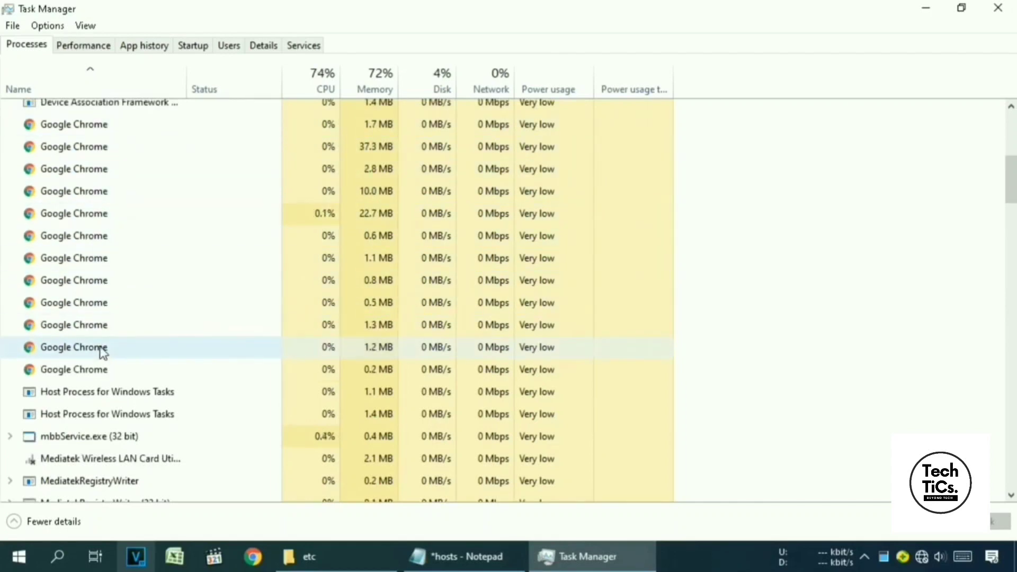
pyautogui.rightClick(70, 128)
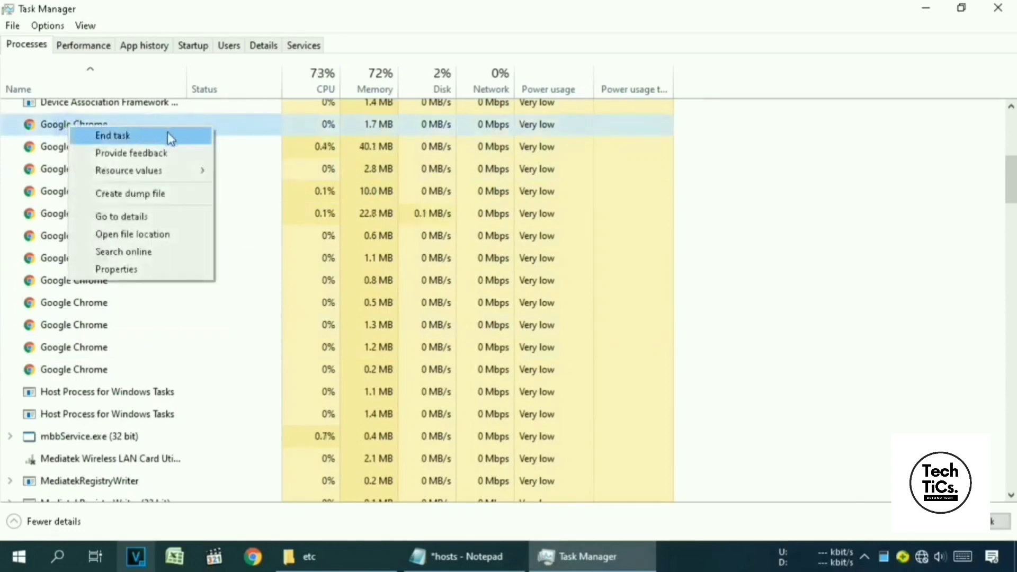
pyautogui.click(190, 136)
pyautogui.rightClick(103, 151)
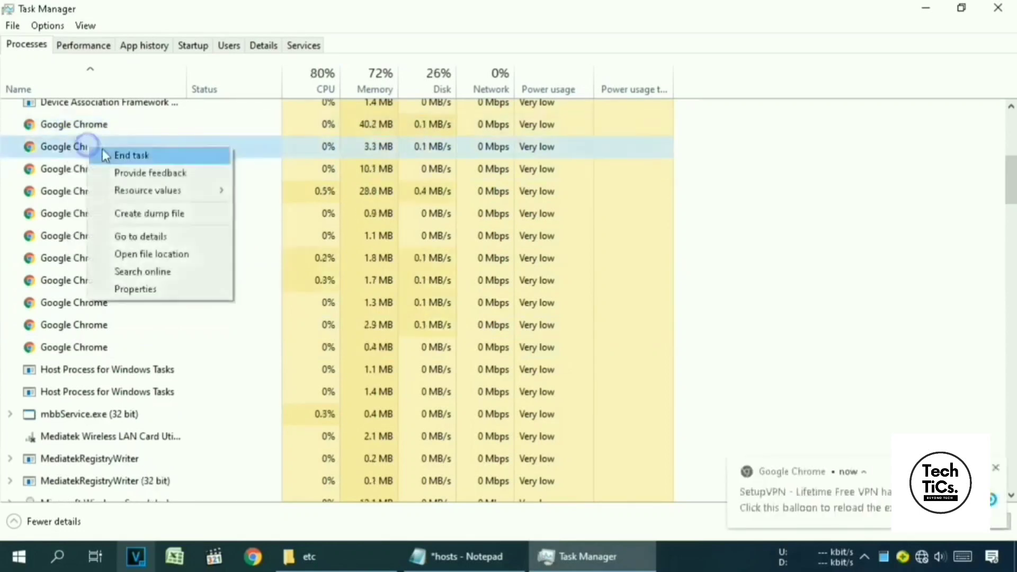
pyautogui.click(105, 154)
pyautogui.rightClick(96, 169)
pyautogui.click(100, 178)
pyautogui.rightClick(85, 214)
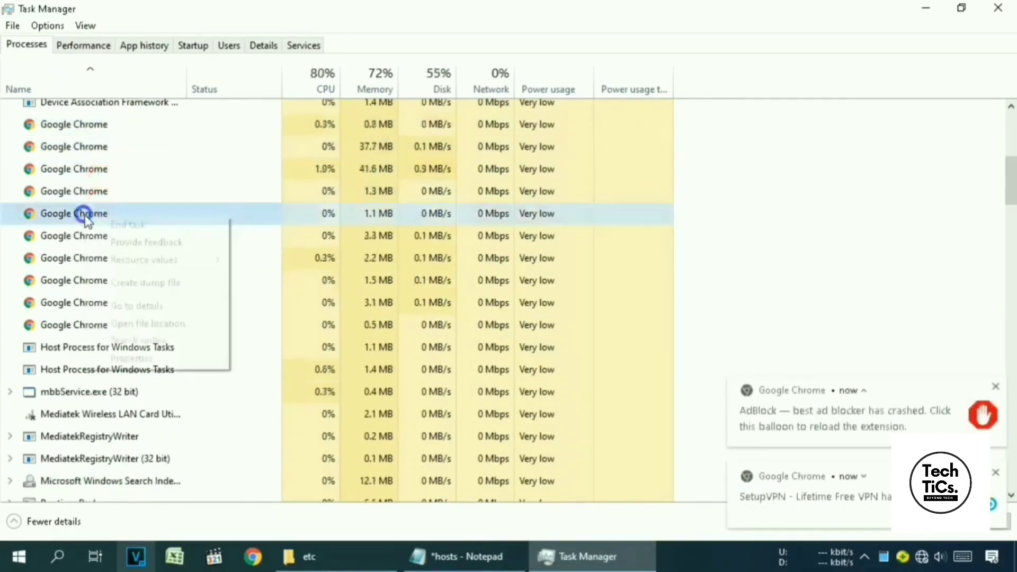
pyautogui.rightClick(106, 239)
pyautogui.click(122, 245)
pyautogui.rightClick(94, 153)
pyautogui.click(109, 161)
pyautogui.rightClick(96, 173)
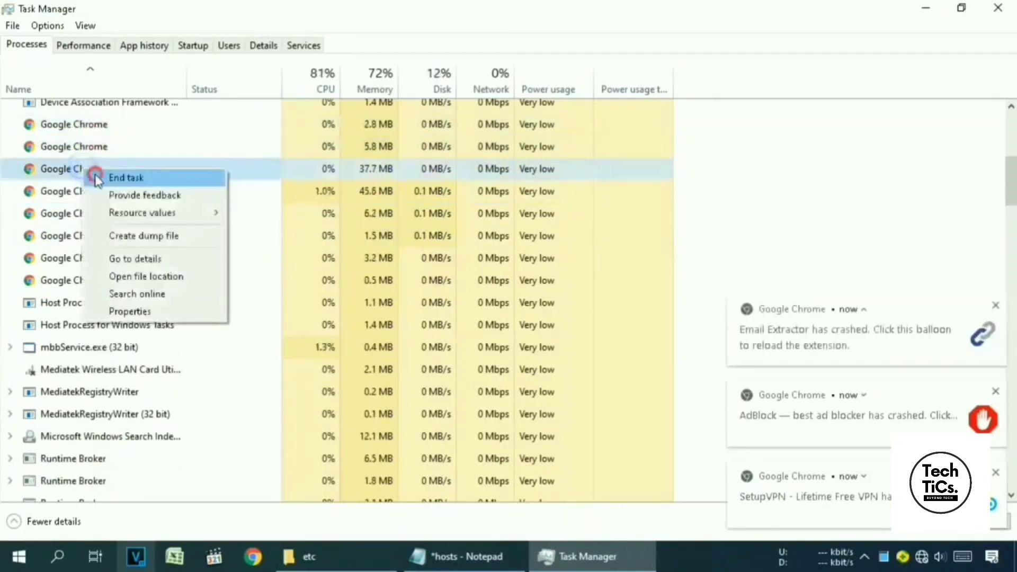
pyautogui.click(100, 178)
pyautogui.rightClick(95, 213)
pyautogui.click(102, 221)
pyautogui.rightClick(93, 127)
pyautogui.click(106, 134)
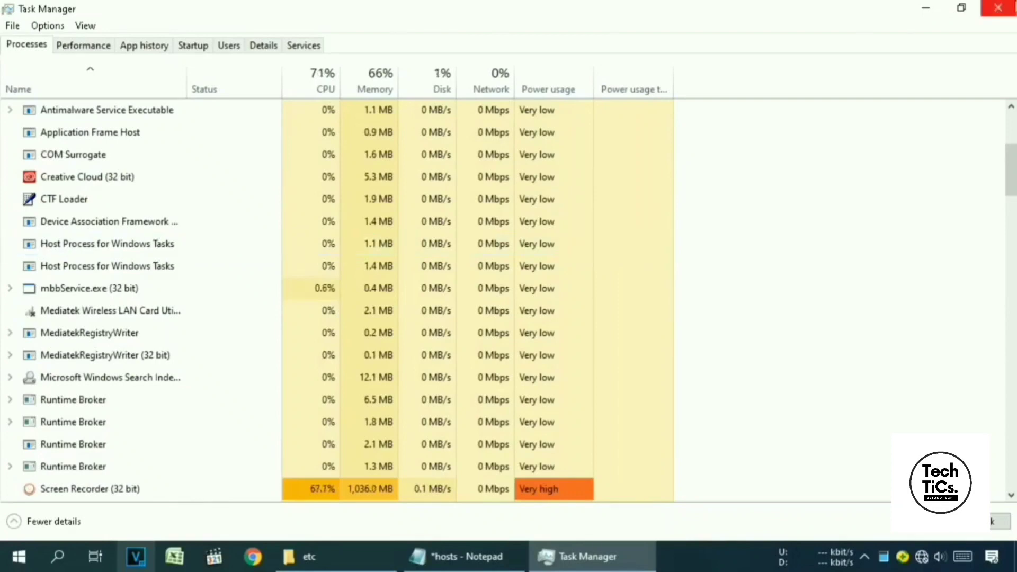
pyautogui.click(997, 7)
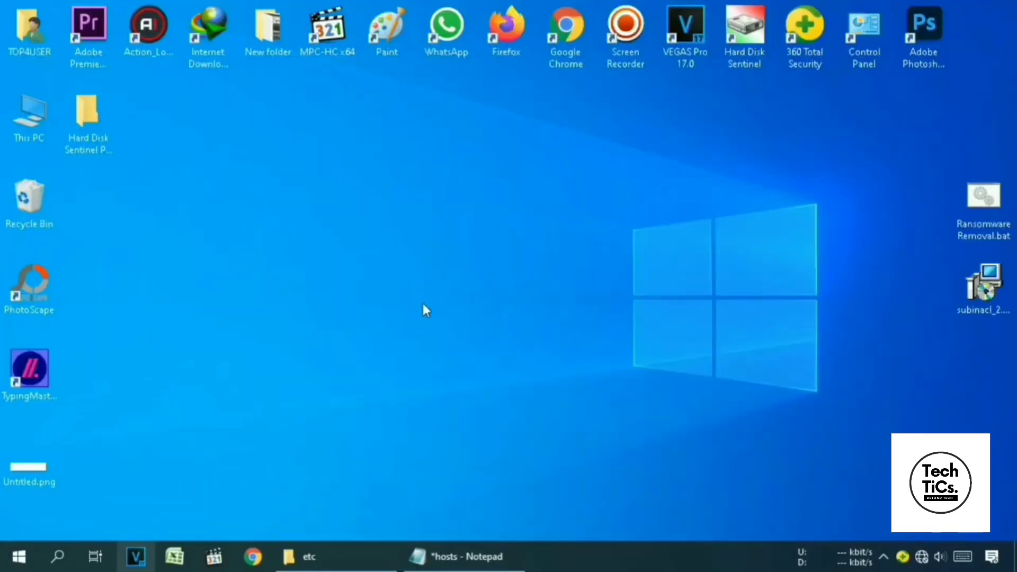
# Step: Launch Google Chrome, dismiss the offer to restore pages, and open the Extensions page
pyautogui.click(254, 557)
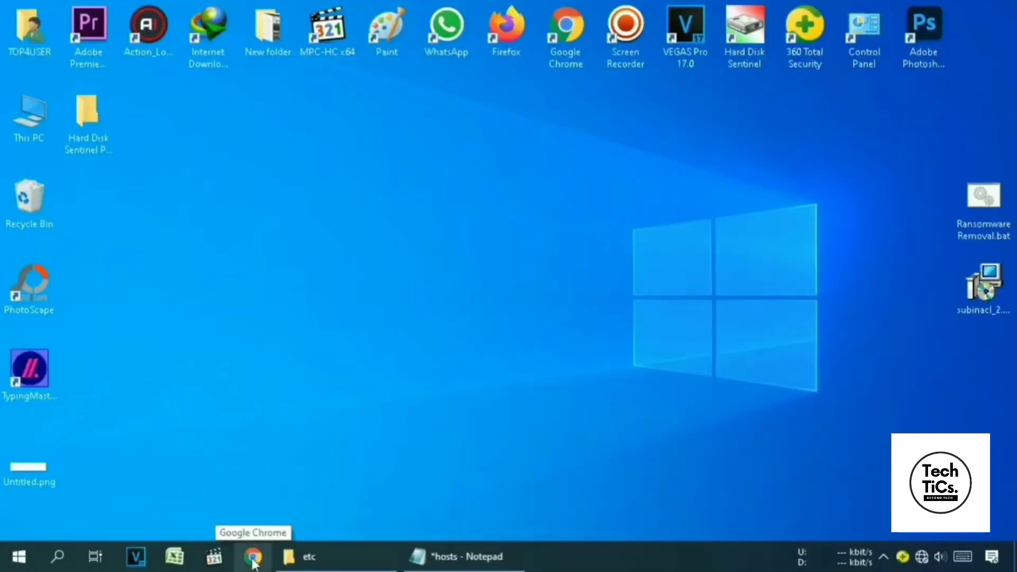
pyautogui.click(254, 560)
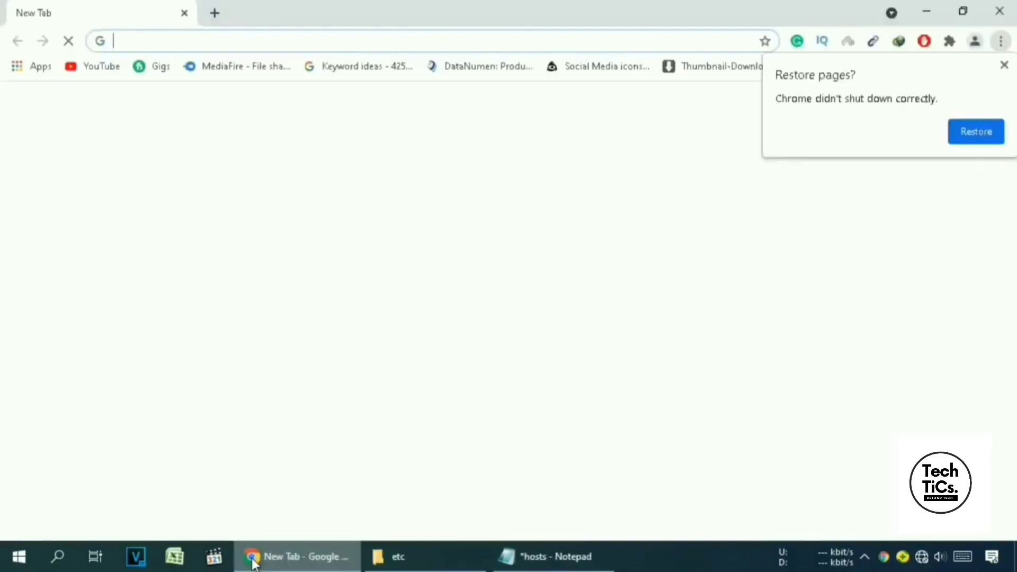
pyautogui.click(1004, 64)
pyautogui.click(1003, 44)
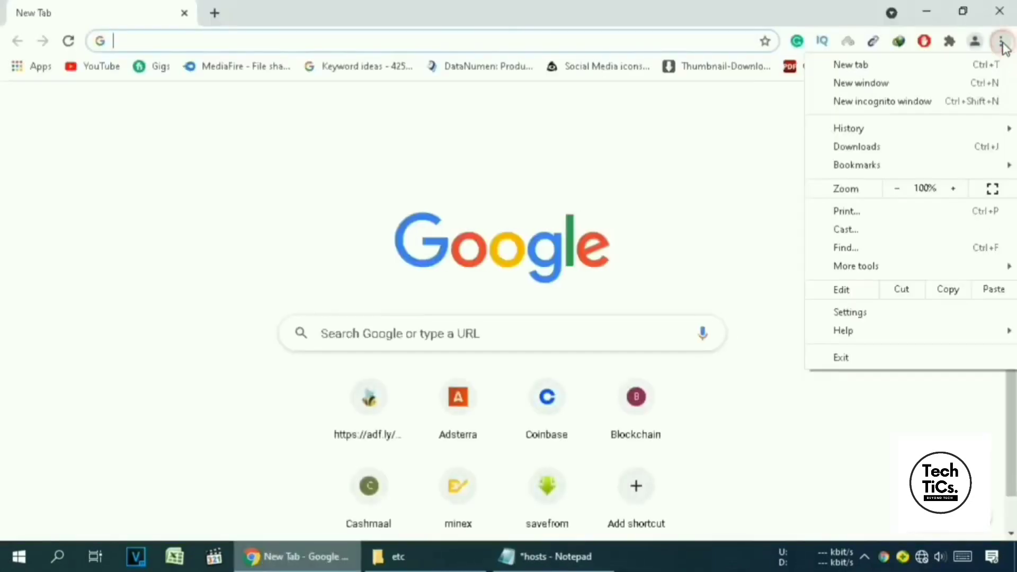
pyautogui.moveTo(883, 274)
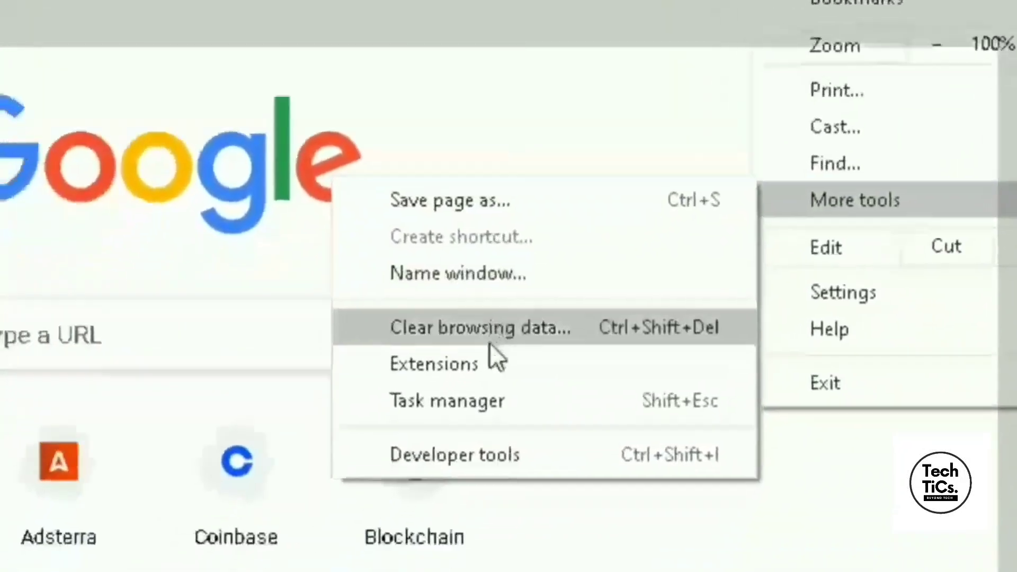
pyautogui.click(406, 423)
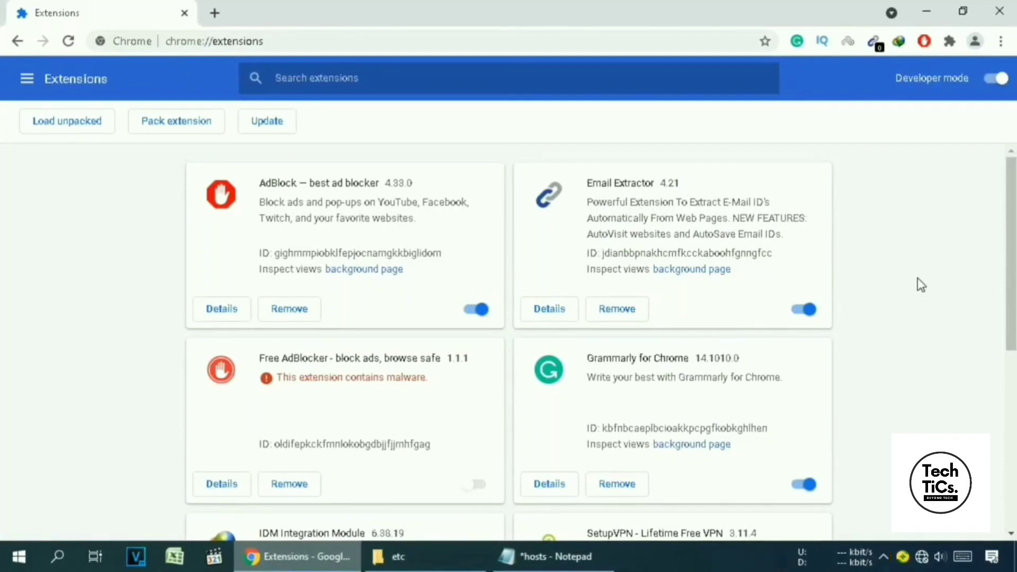
# Step: Remove the malware-flagged extension "Free AdBlocker - block ads, browse safe" from Chrome and close the browser
pyautogui.scroll(-4, 1007, 265)
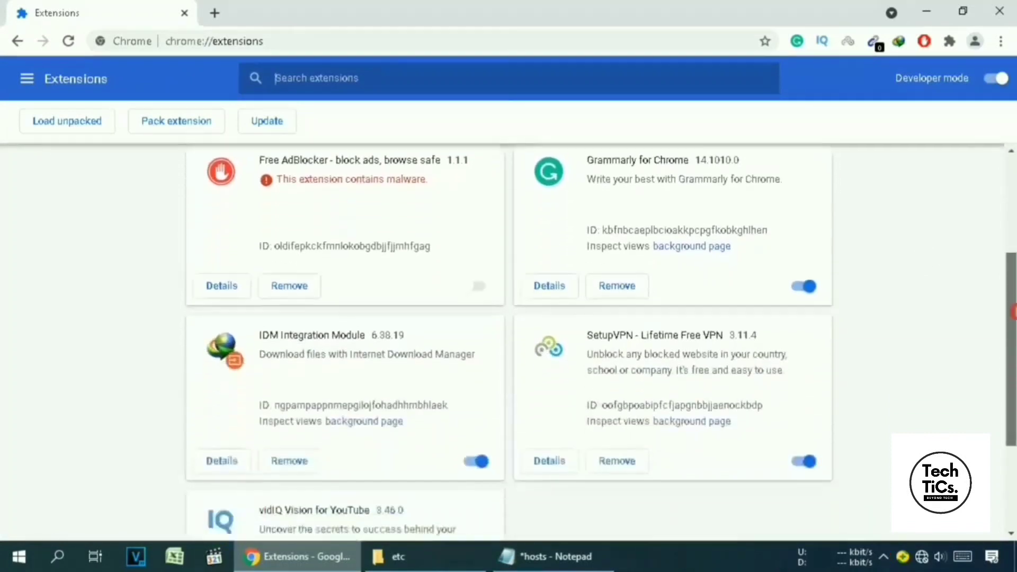
pyautogui.scroll(2, 883, 254)
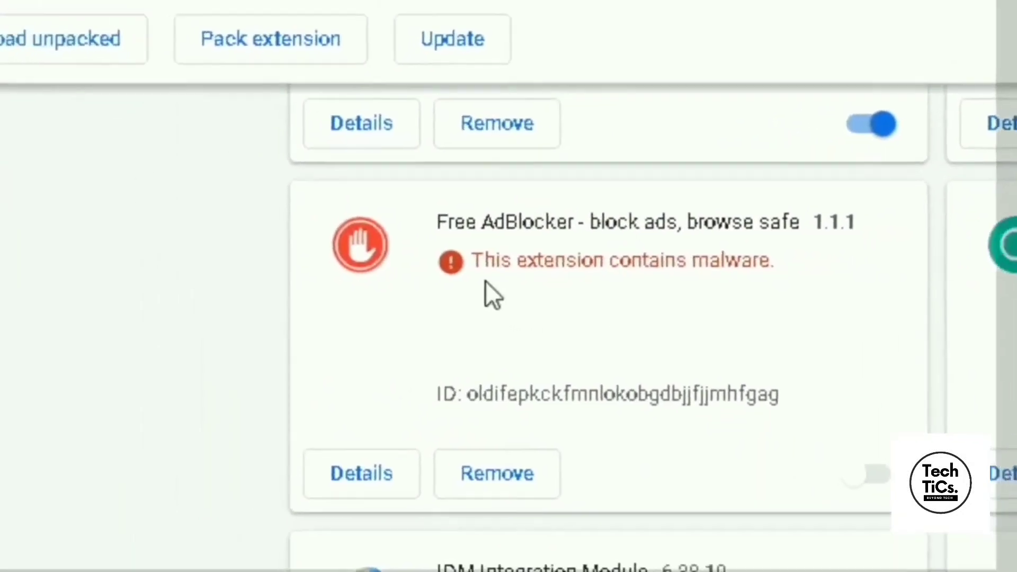
pyautogui.click(321, 297)
pyautogui.moveTo(513, 288); pyautogui.dragTo(813, 288)
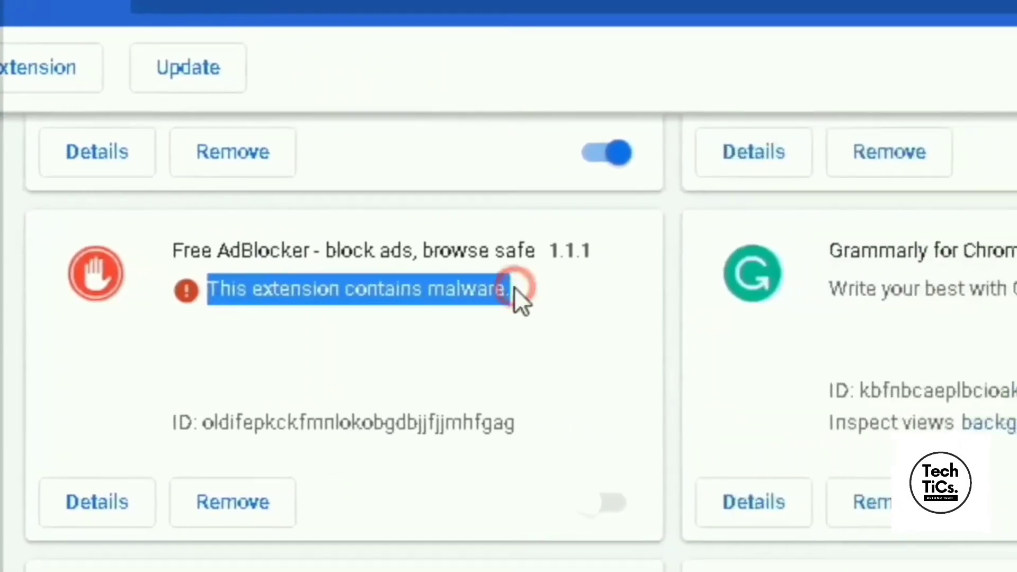
pyautogui.click(511, 287)
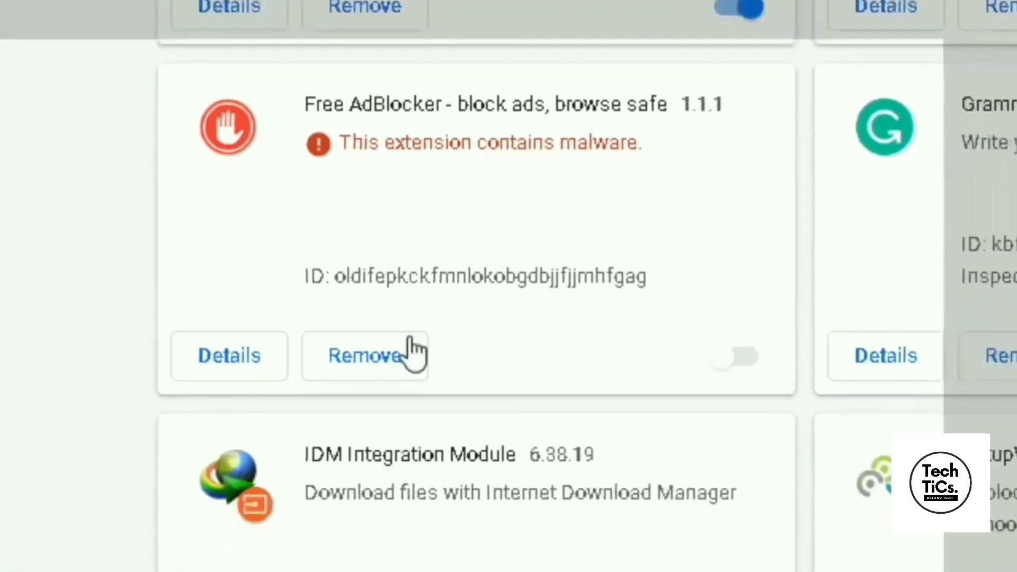
pyautogui.click(253, 503)
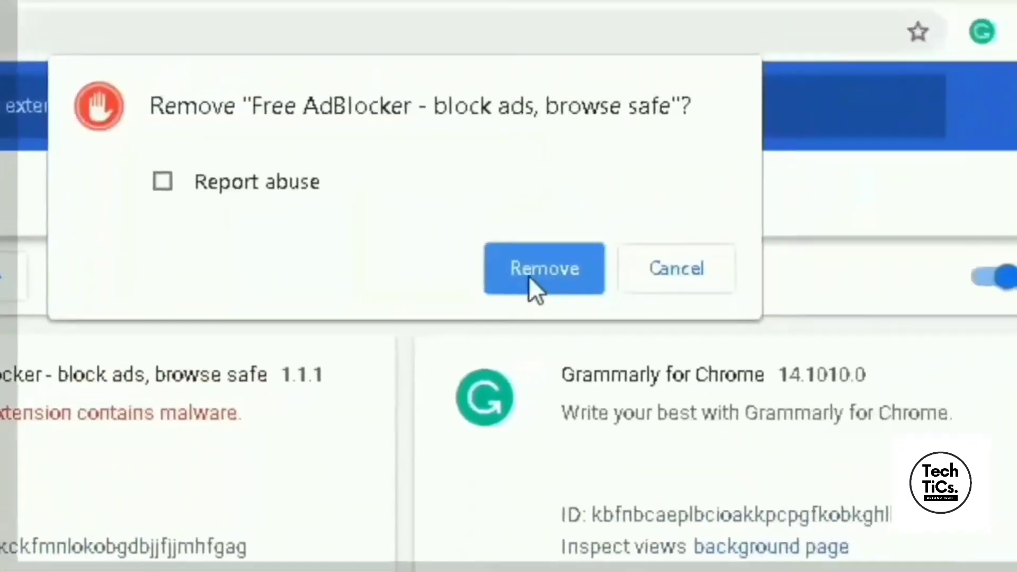
pyautogui.click(858, 64)
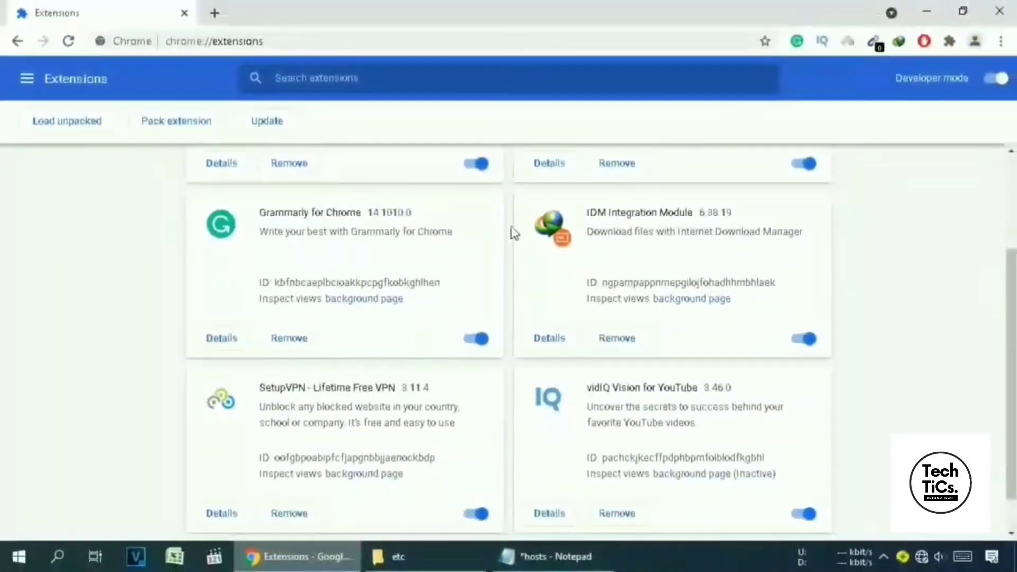
pyautogui.click(1000, 18)
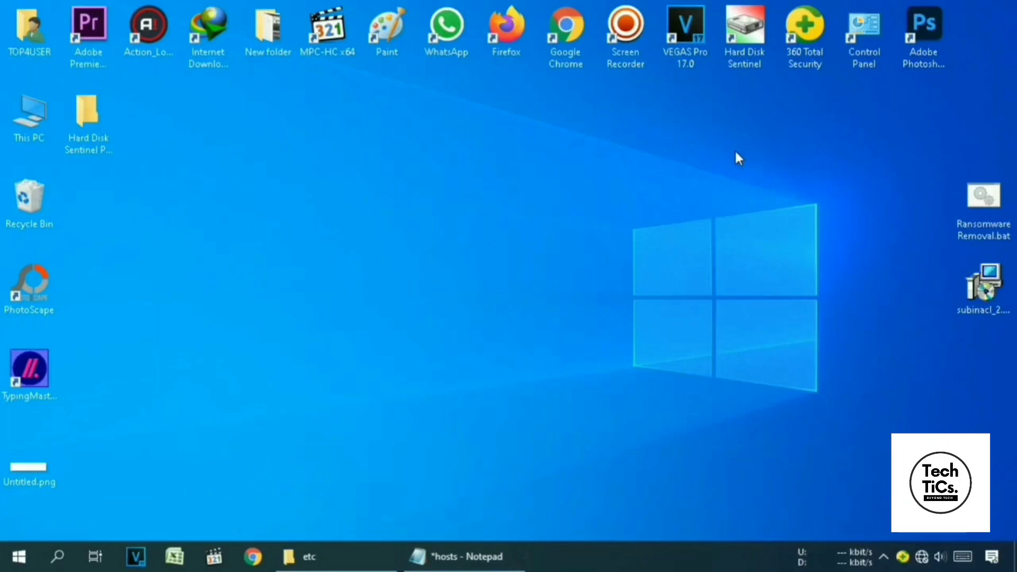
# Step: Move the Ransomware Removal.bat and subinacl_2.msi files together to the middle of the desktop and deselect them
pyautogui.moveTo(972, 205); pyautogui.dragTo(435, 217)
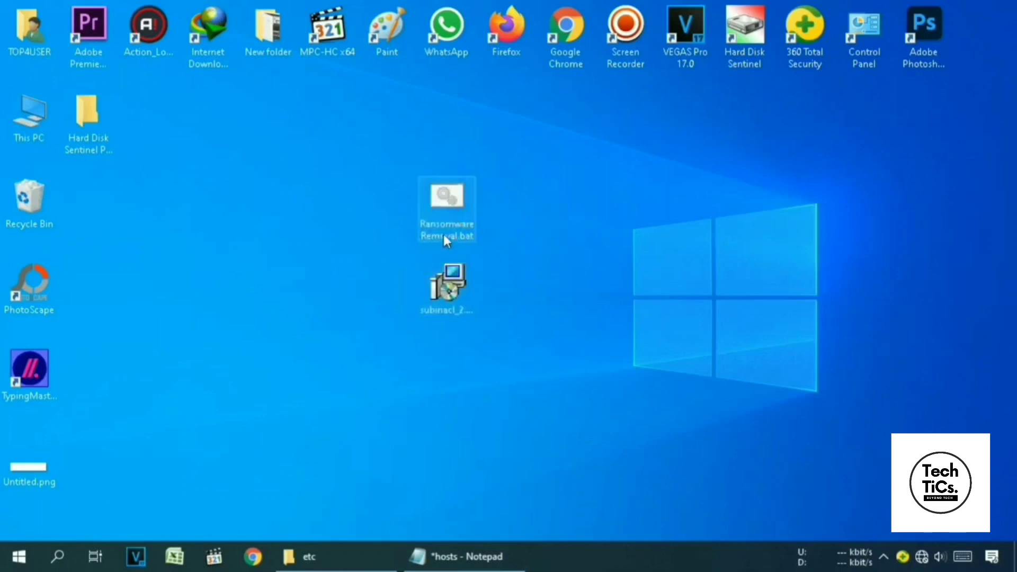
pyautogui.click(466, 232)
pyautogui.click(534, 239)
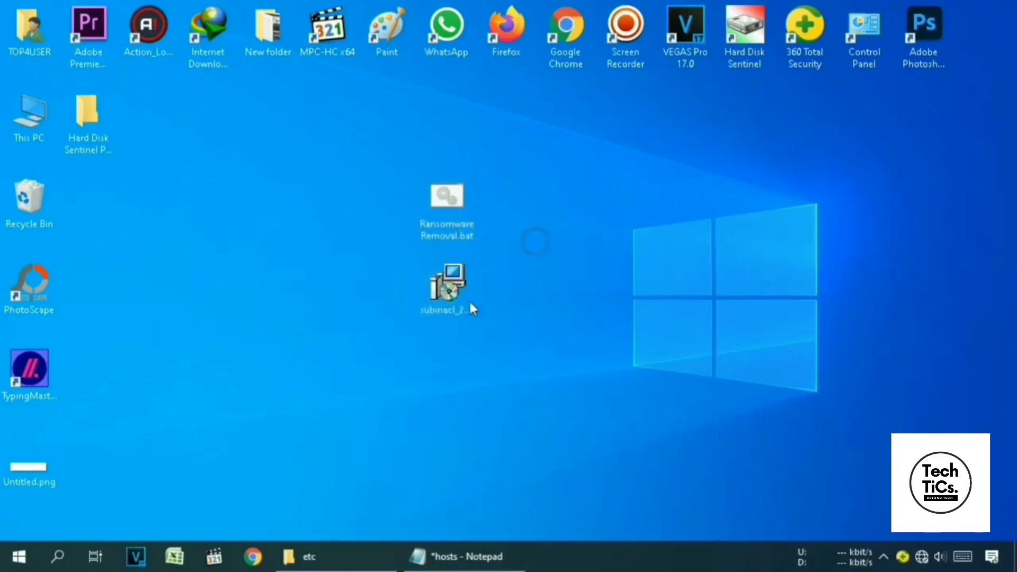
# Step: Install SubInAcl.exe from the subinacl_2.msi file on the desktop, accepting the license agreement and keeping the default destination folder
pyautogui.doubleClick(475, 297)
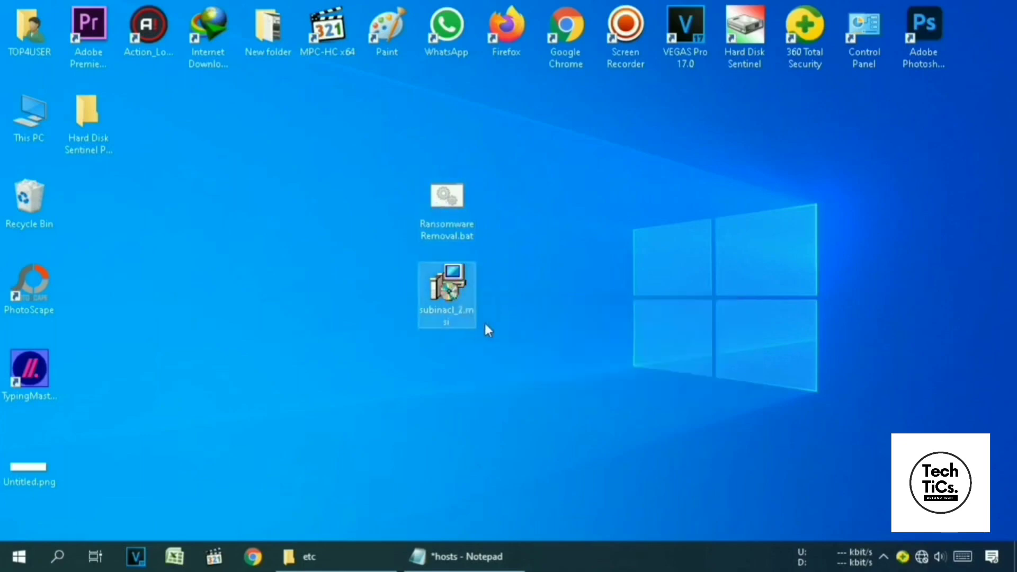
pyautogui.moveTo(450, 312)
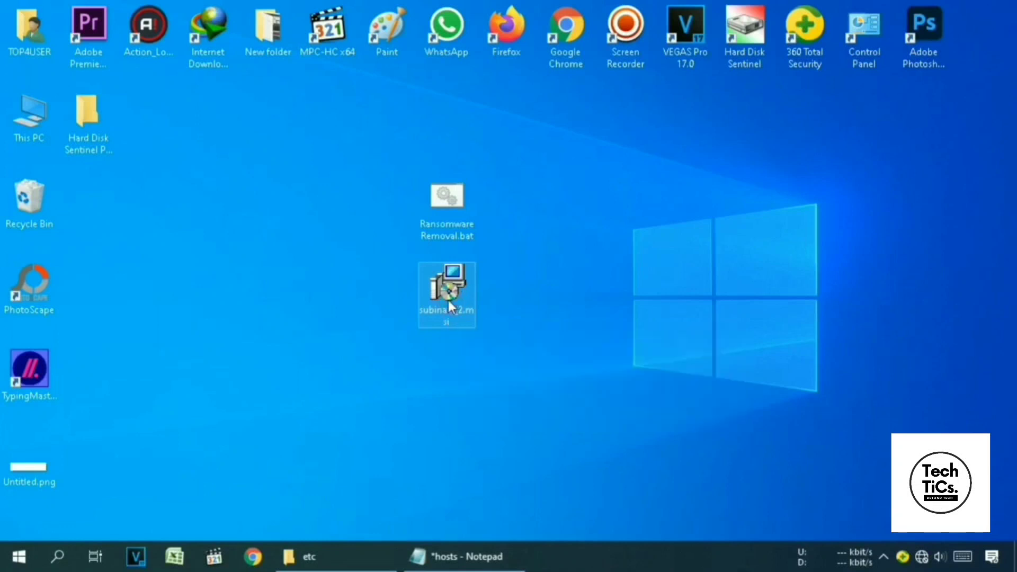
pyautogui.doubleClick(449, 300)
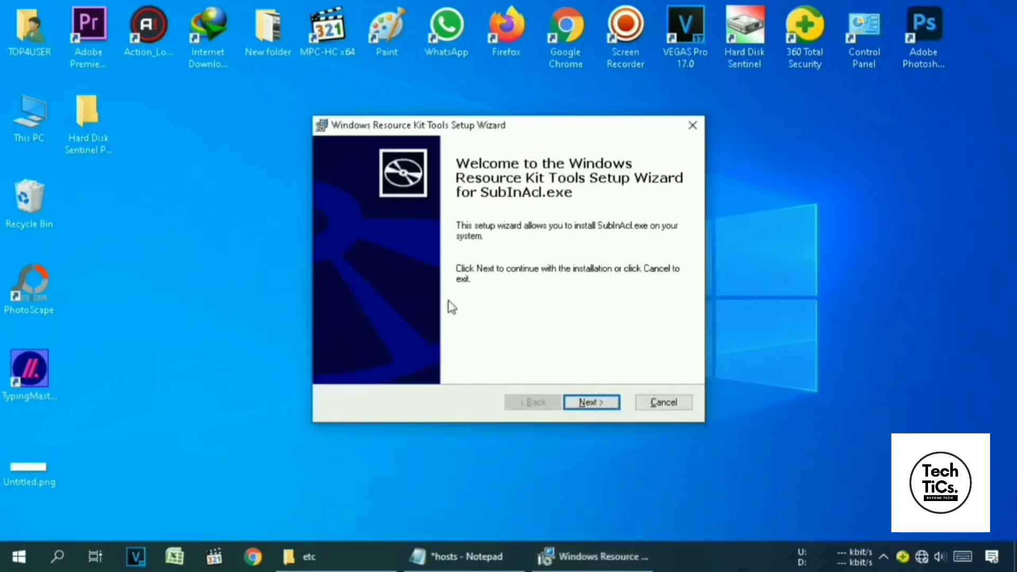
pyautogui.click(596, 403)
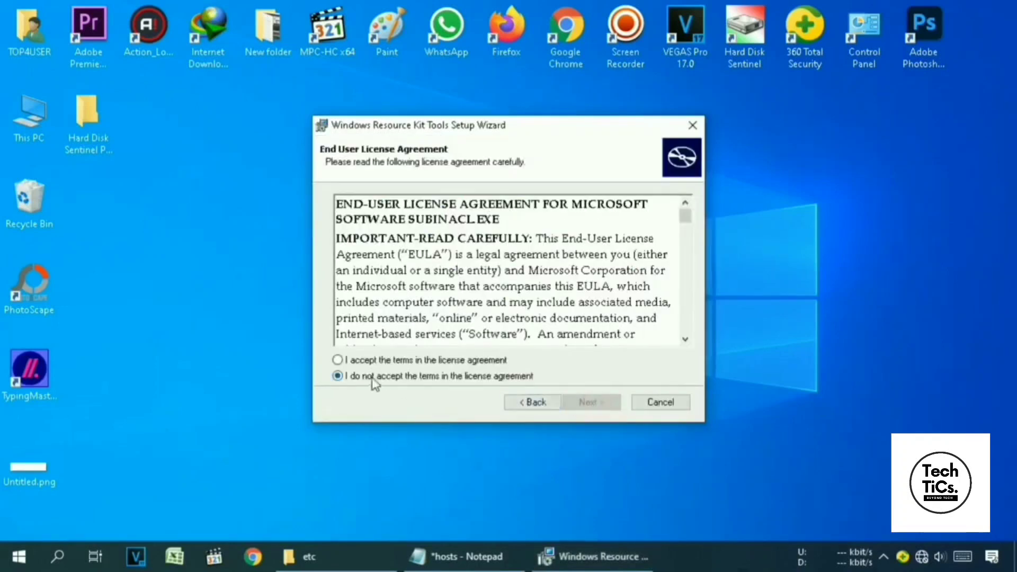
pyautogui.click(390, 360)
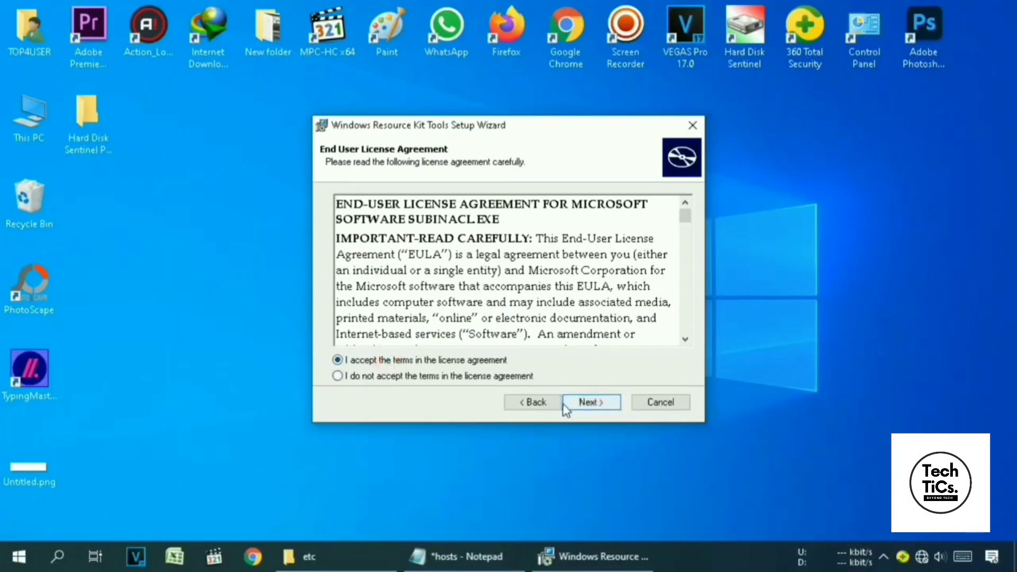
pyautogui.click(603, 405)
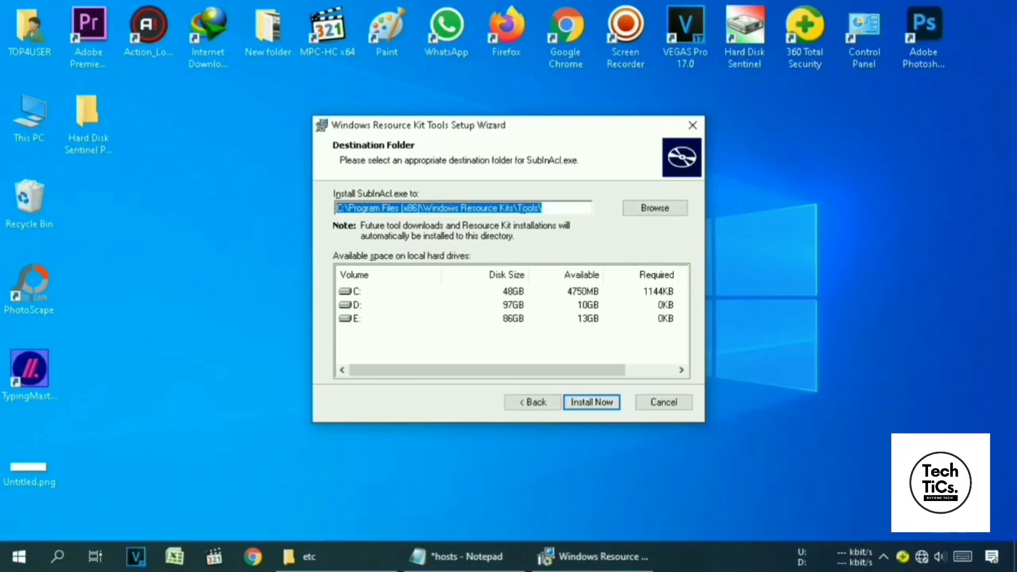
pyautogui.click(604, 403)
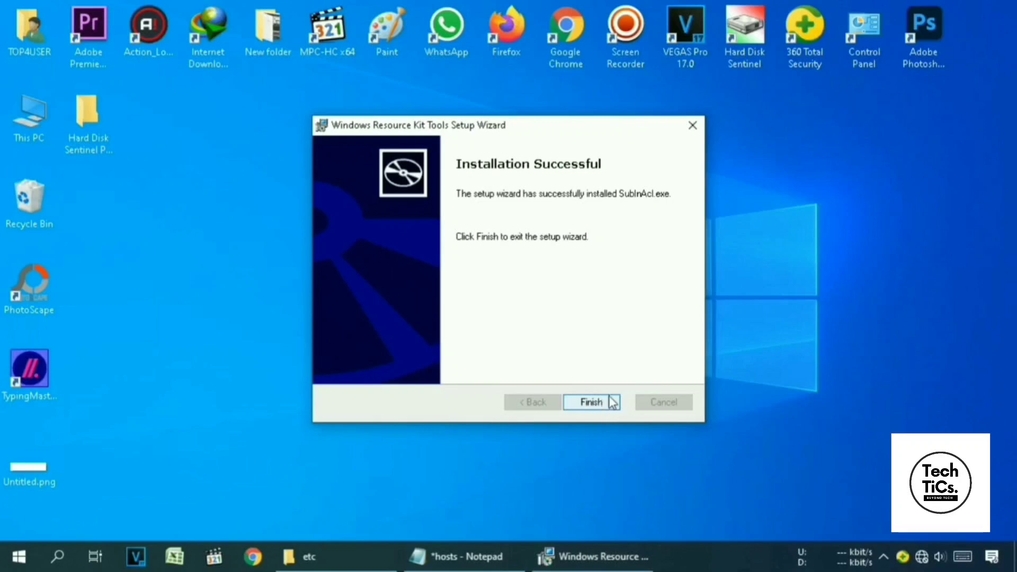
pyautogui.click(595, 403)
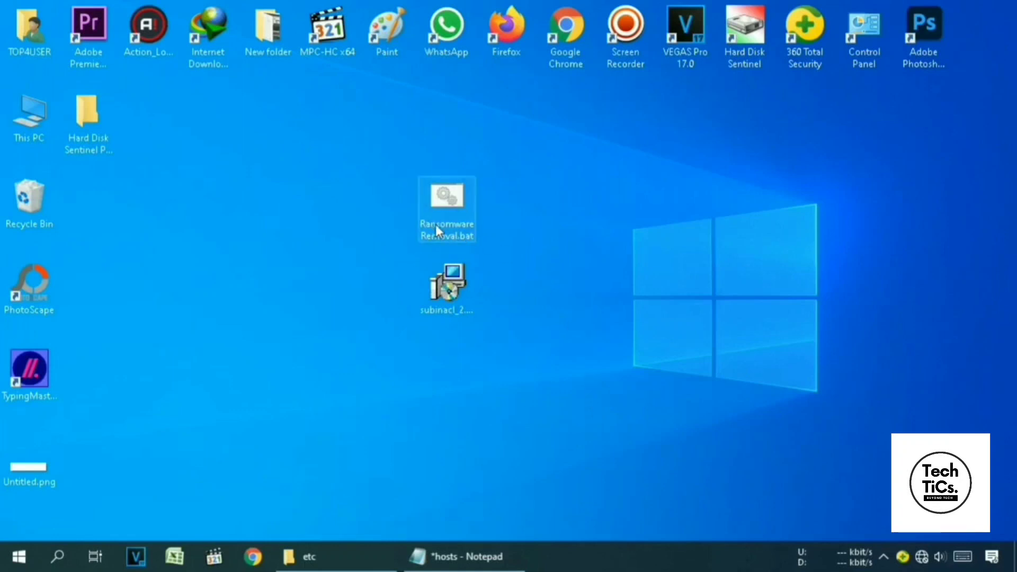
# Step: Copy the Ransomware Removal.bat file from the desktop and open the Program Files (x86) folder by searching Windows for %programfiles(x86)%
pyautogui.rightClick(445, 196)
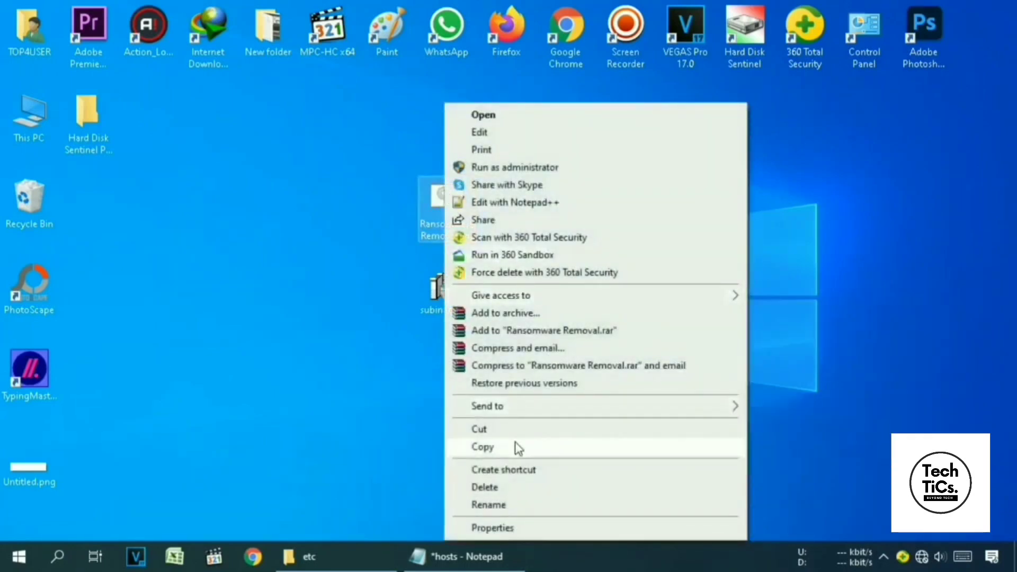
pyautogui.click(490, 447)
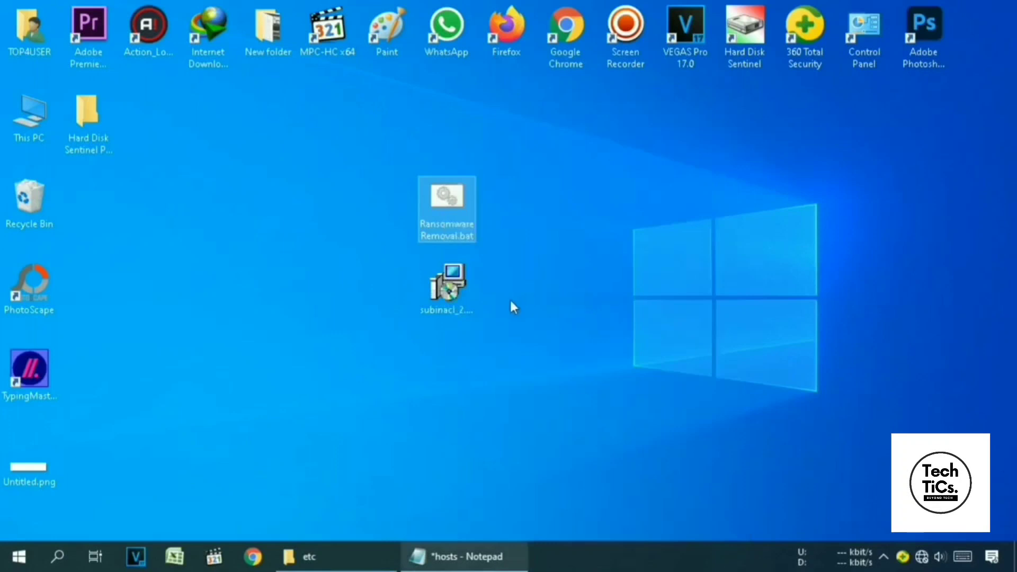
pyautogui.click(57, 556)
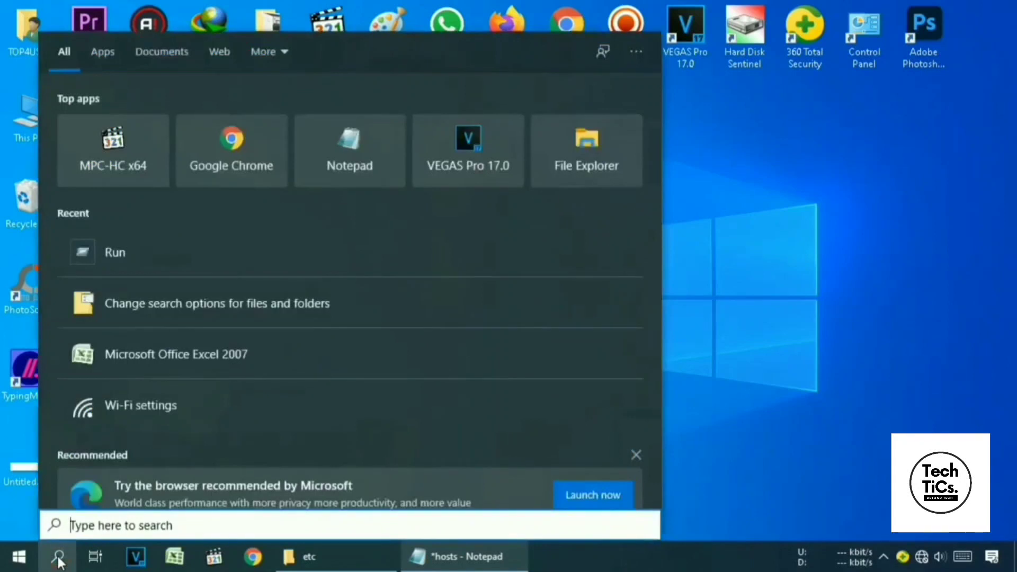
pyautogui.write('%')
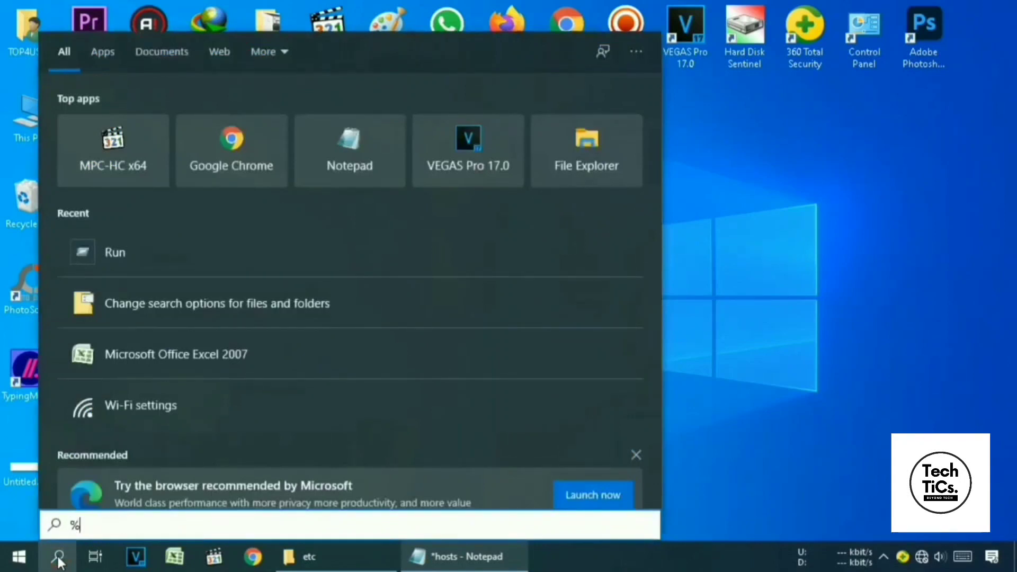
pyautogui.write('p')
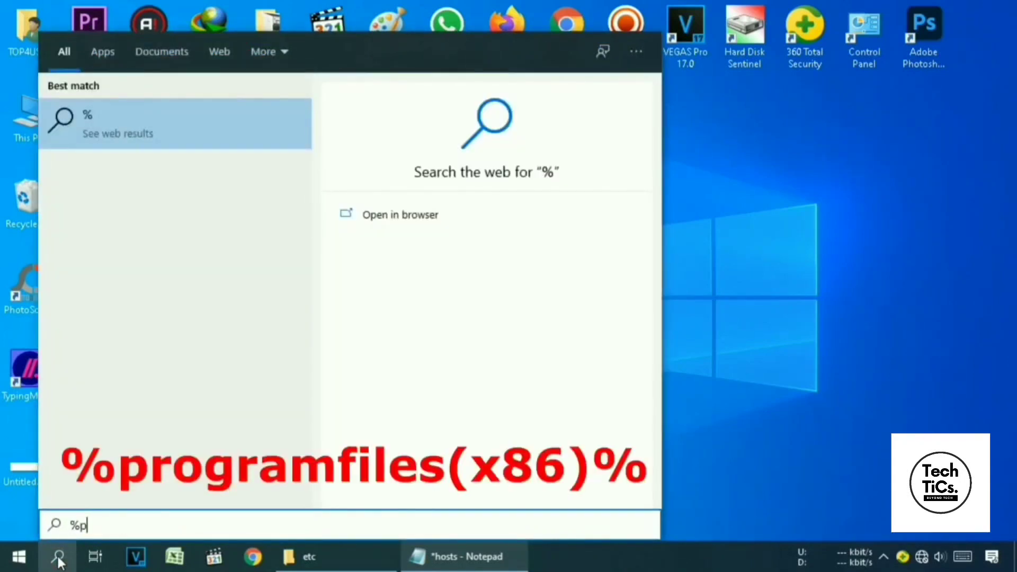
pyautogui.write('rogra')
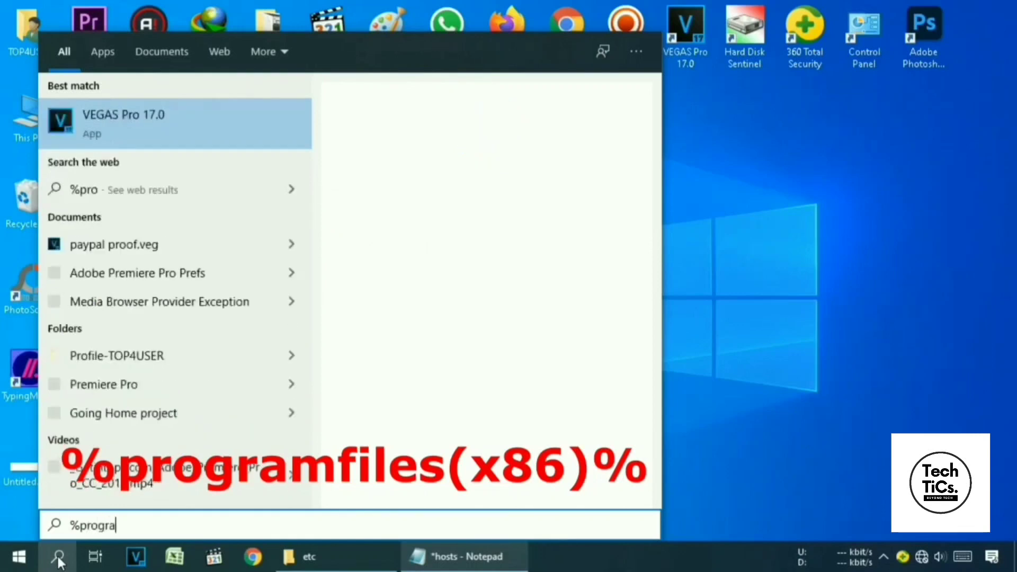
pyautogui.write('mfiles')
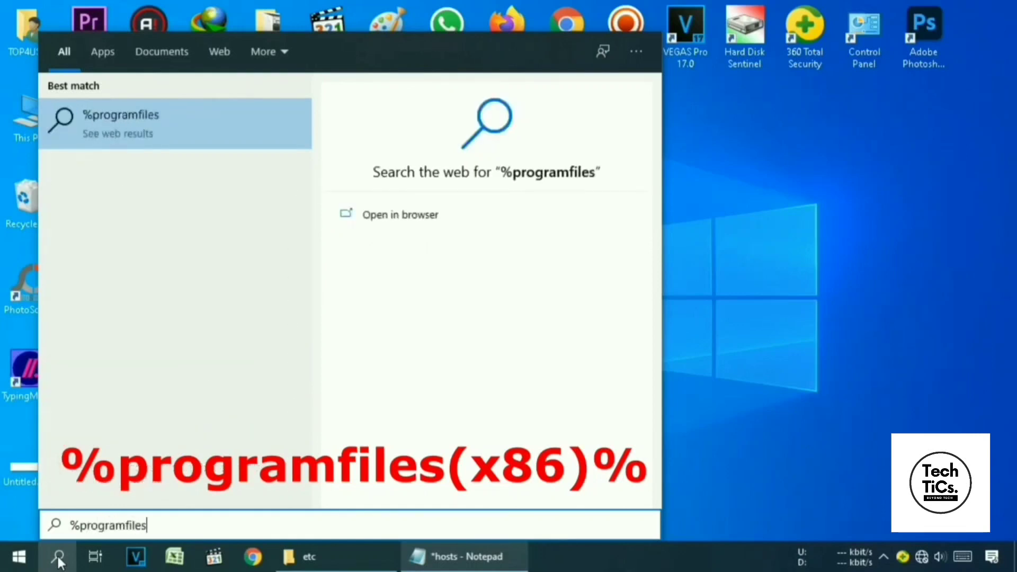
pyautogui.write('(')
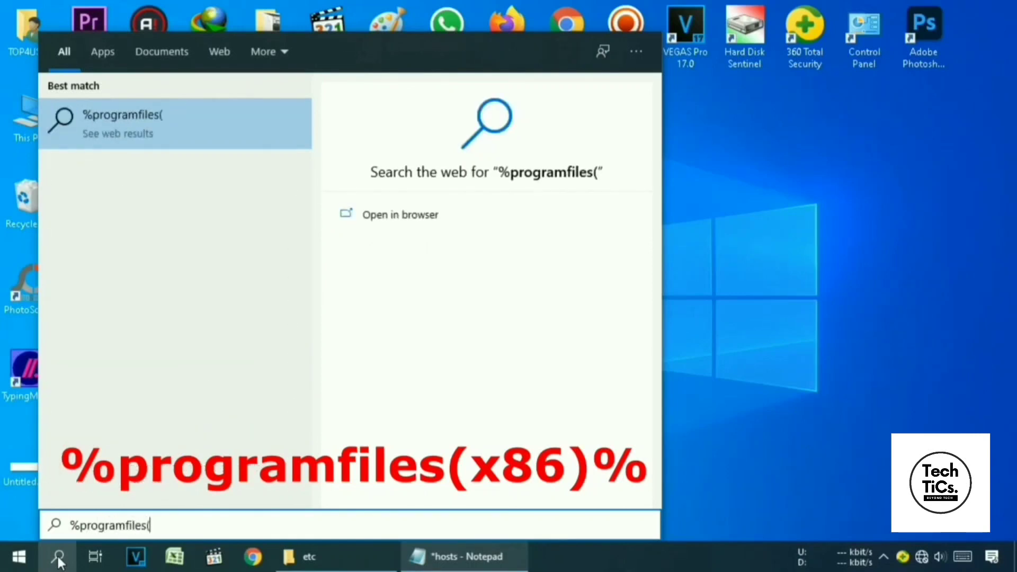
pyautogui.write('x8')
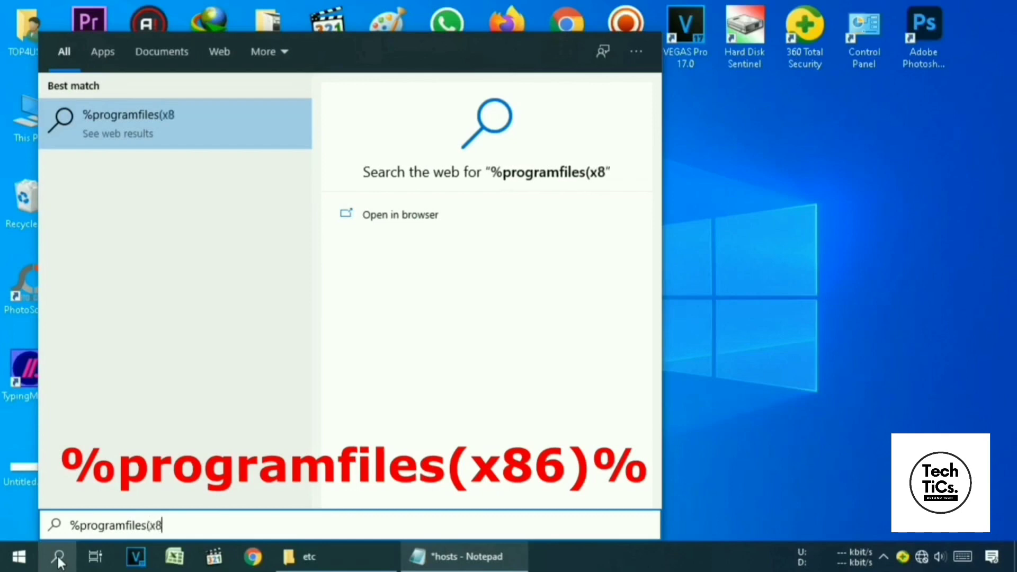
pyautogui.write('6')
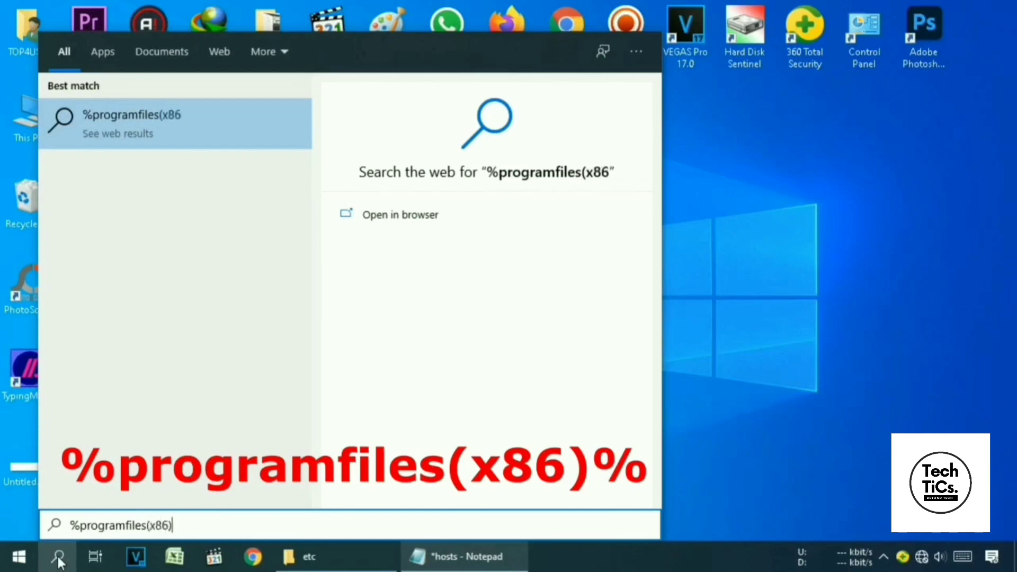
pyautogui.write(')%')
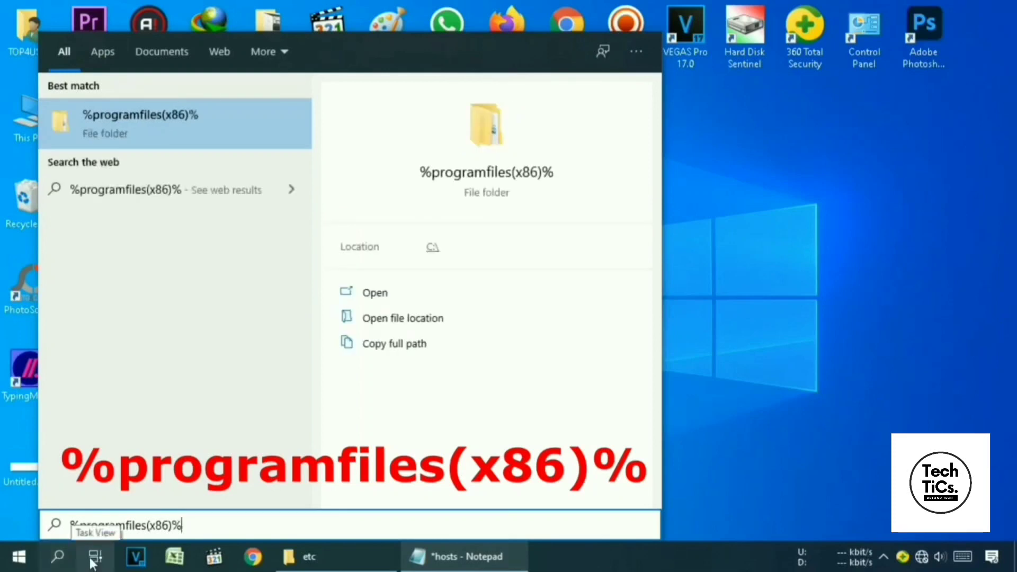
pyautogui.moveTo(125, 120)
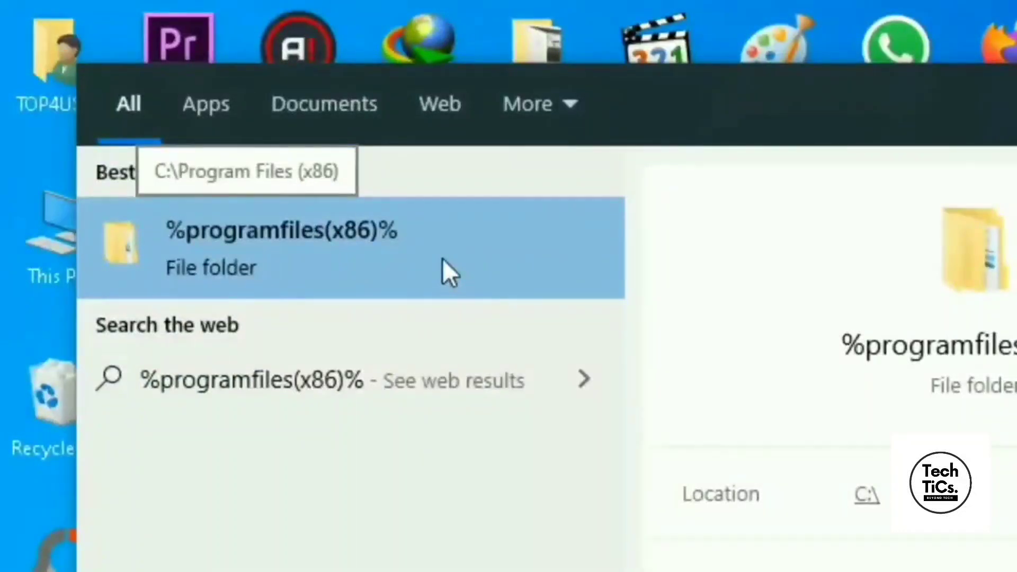
pyautogui.click(312, 253)
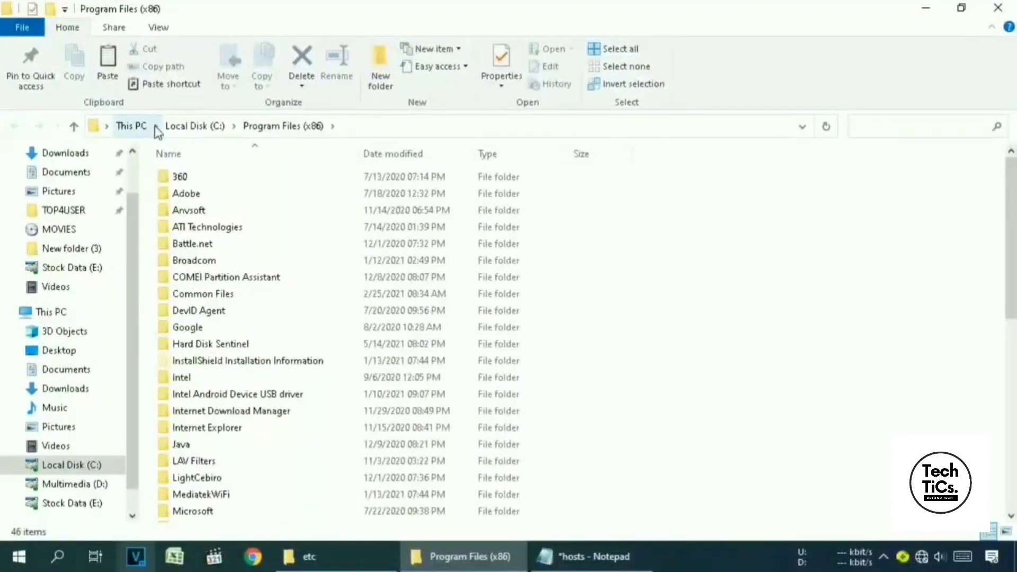
# Step: Open the Tools folder inside the Windows Resource Kits folder of Program Files (x86)
pyautogui.scroll(-7, 609, 352)
pyautogui.click(609, 350)
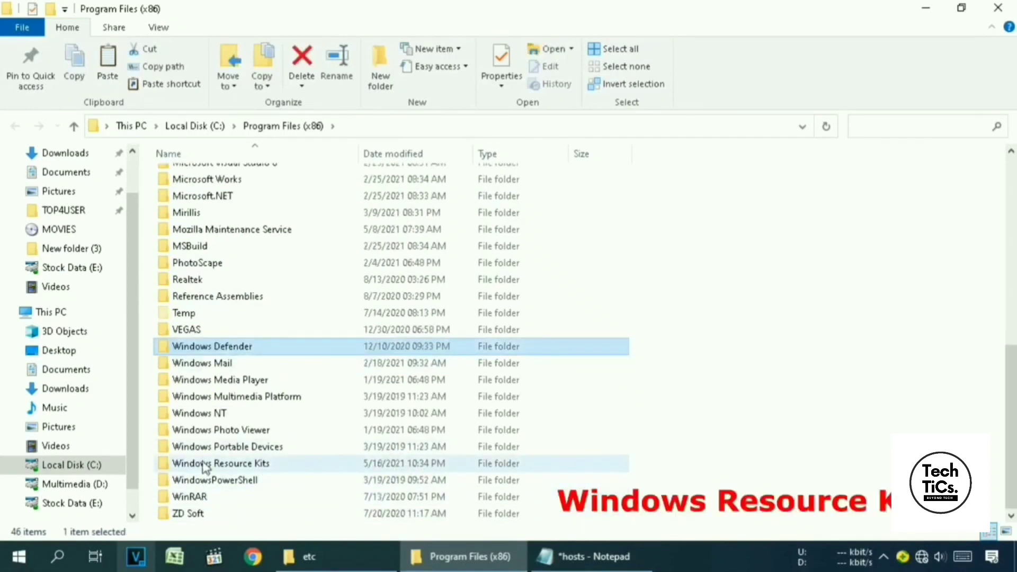
pyautogui.moveTo(247, 474)
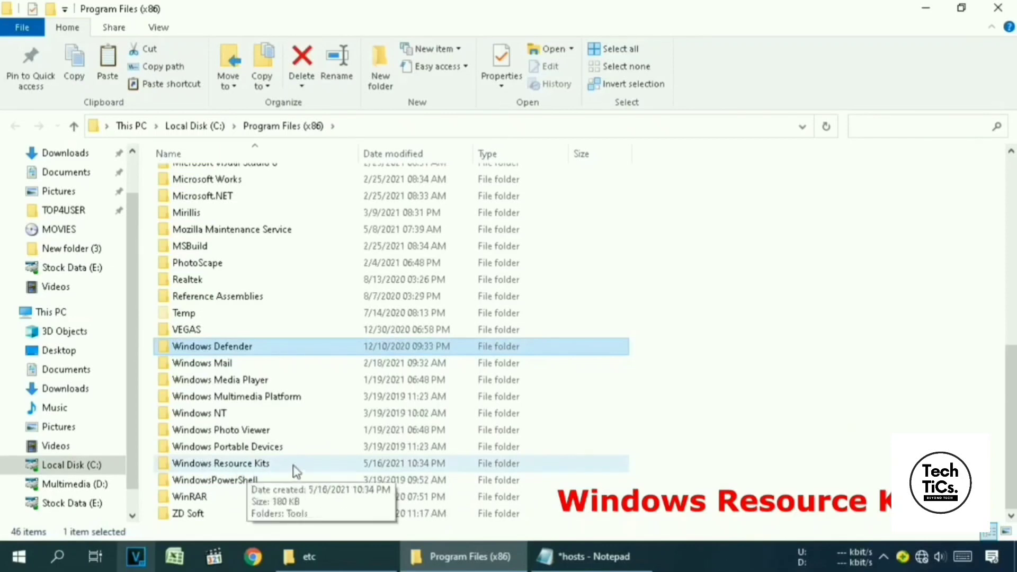
pyautogui.doubleClick(292, 466)
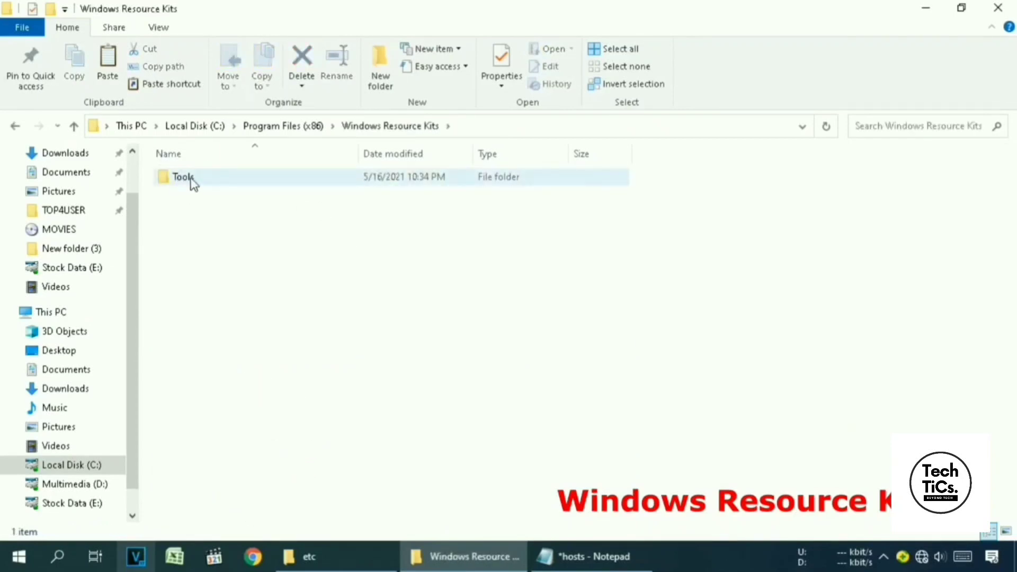
pyautogui.doubleClick(227, 180)
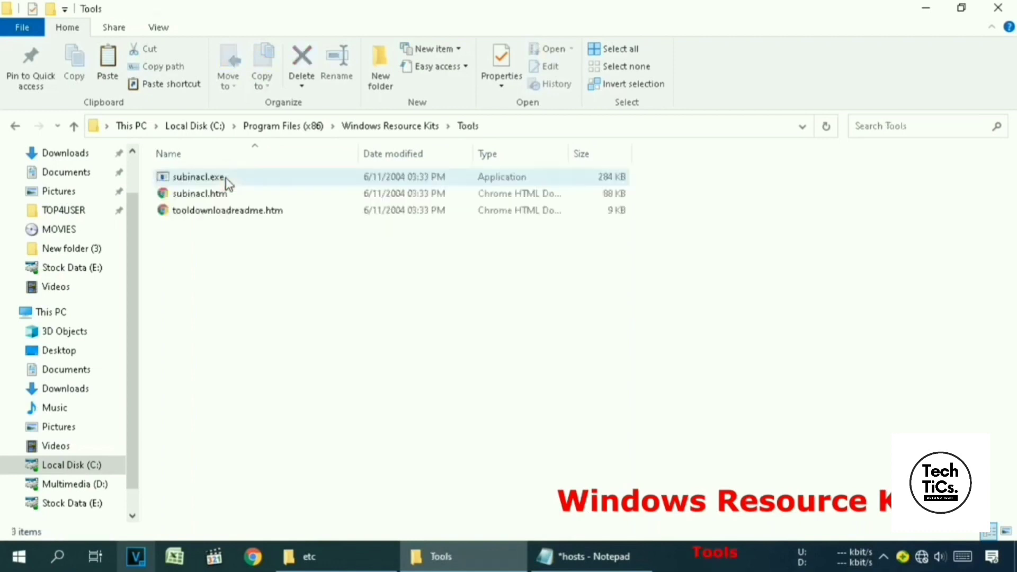
# Step: Paste the copied Ransomware Removal.bat file into the Tools folder and minimize the folder window
pyautogui.click(336, 260)
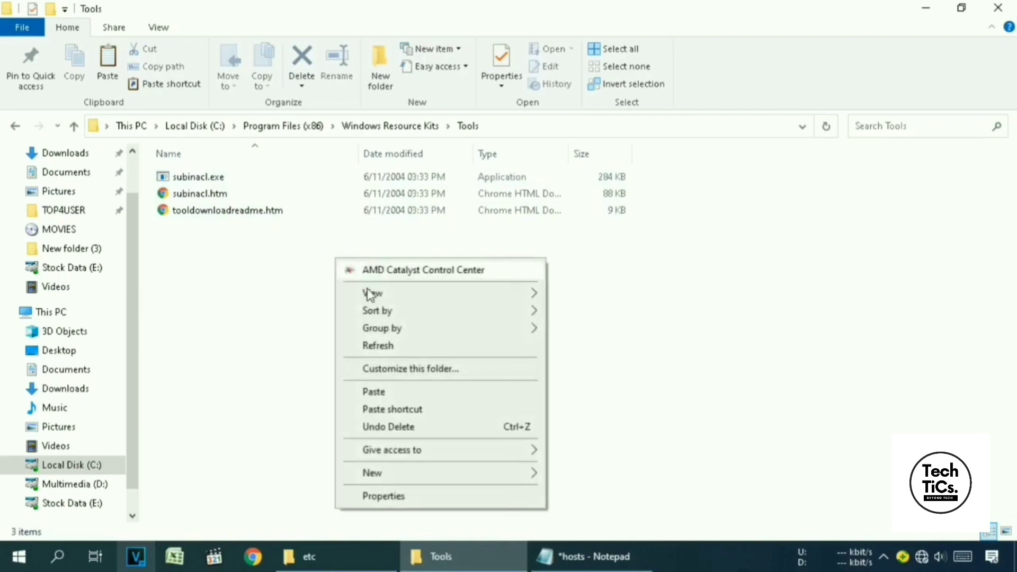
pyautogui.click(399, 392)
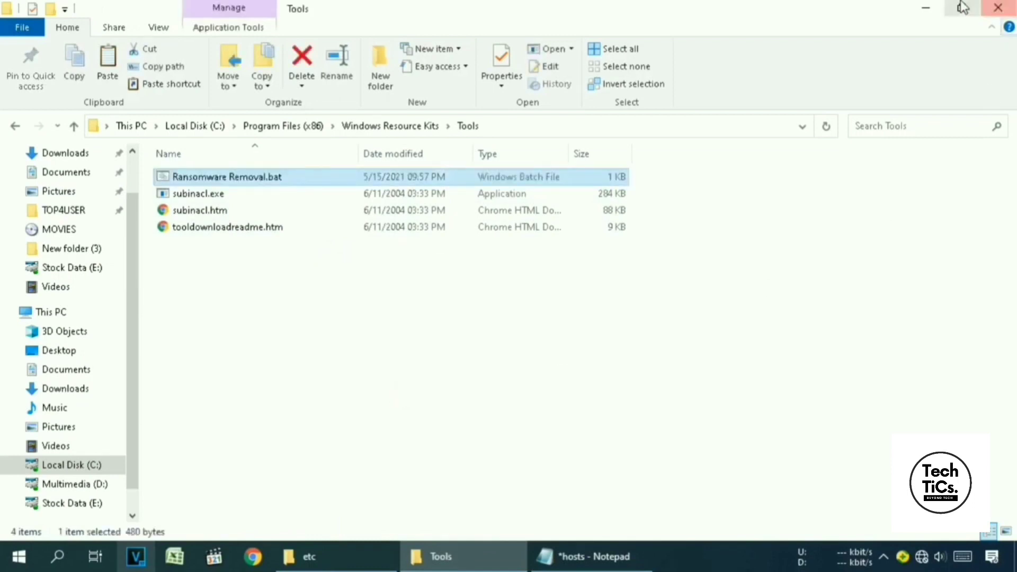
pyautogui.click(927, 8)
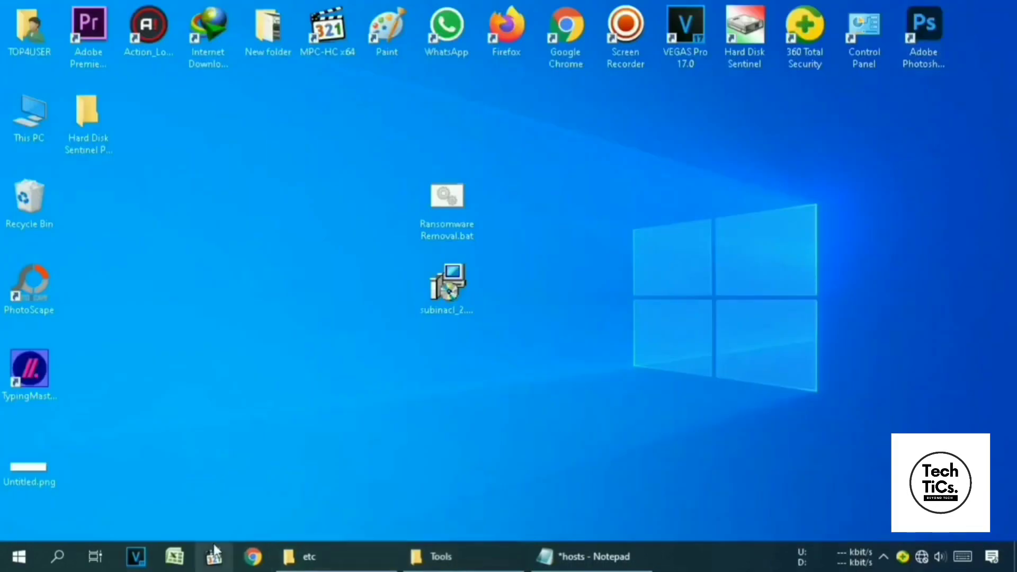
# Step: Search Windows for cmd and open Command Prompt as administrator, bringing its window to the front
pyautogui.click(59, 557)
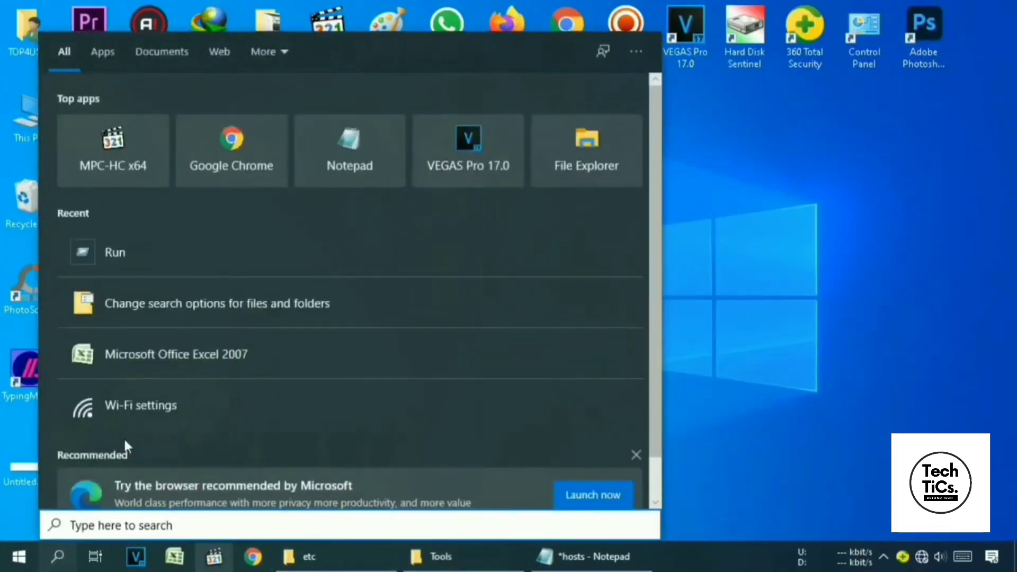
pyautogui.write('cmd')
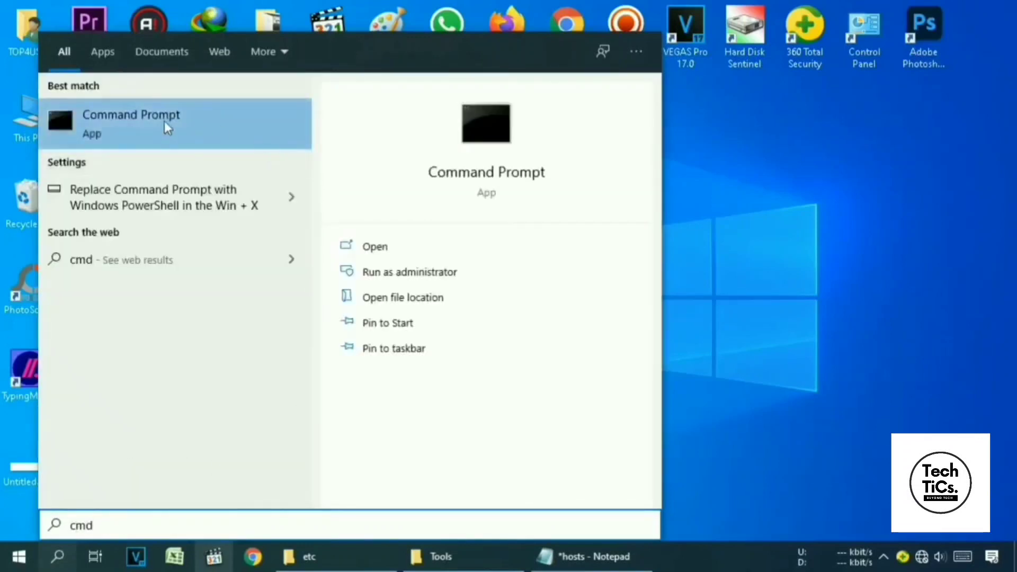
pyautogui.rightClick(184, 116)
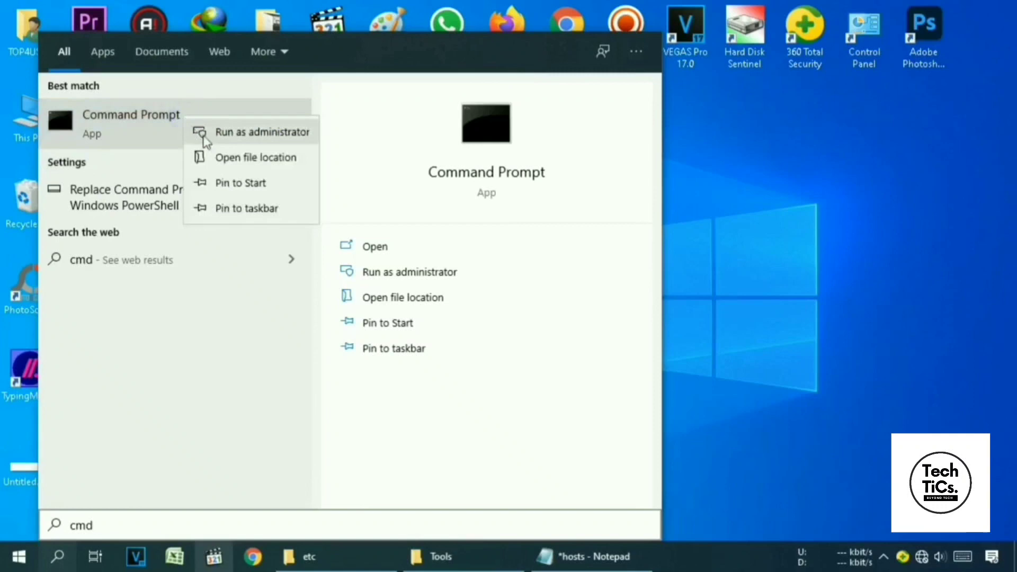
pyautogui.click(289, 135)
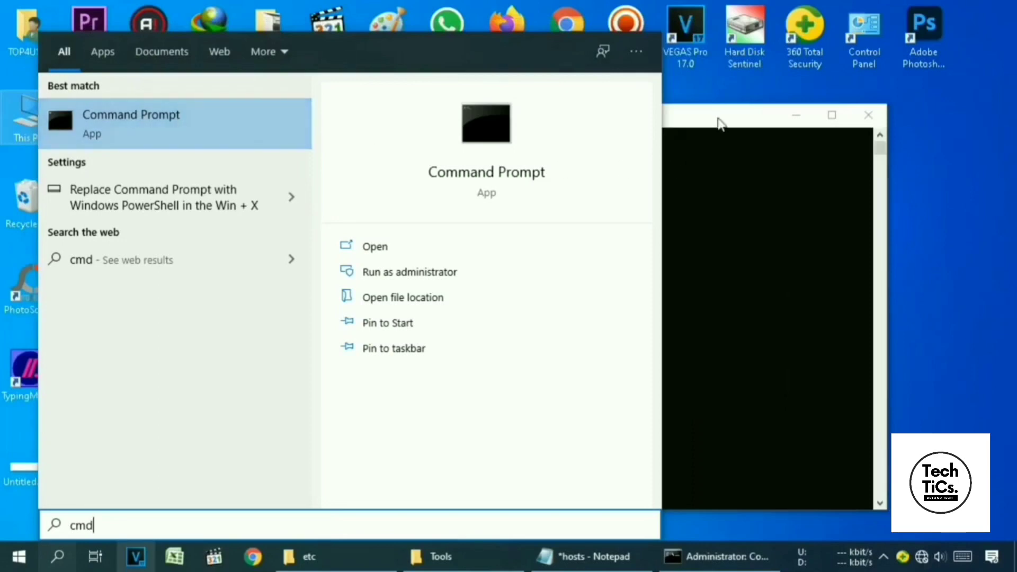
pyautogui.click(685, 120)
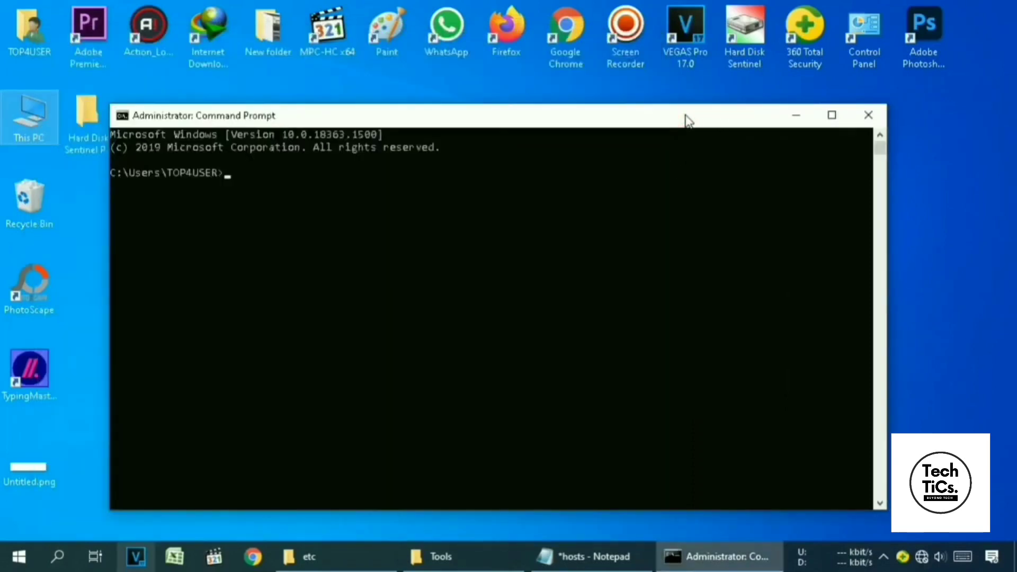
# Step: Change the Command Prompt directory with cd %programfiles(x86)%\windows resource kits\tools
pyautogui.write('cd %p')
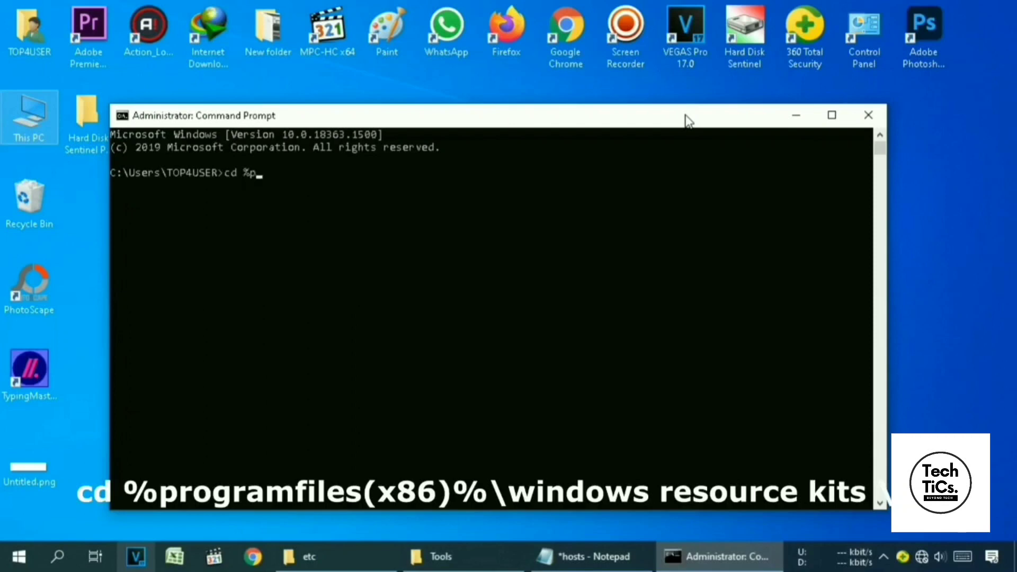
pyautogui.write('rogramfiles')
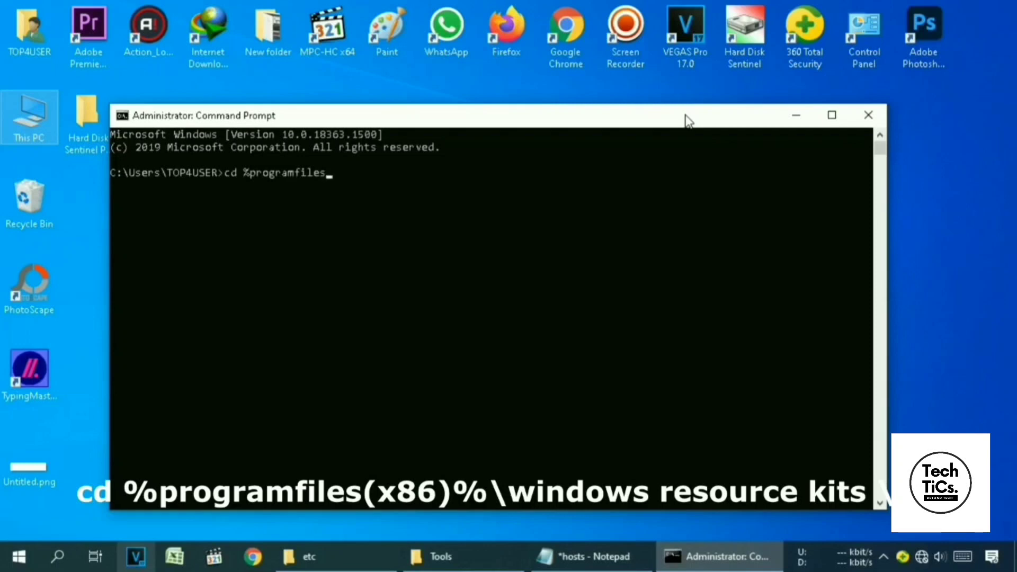
pyautogui.write('(x86)%\\win')
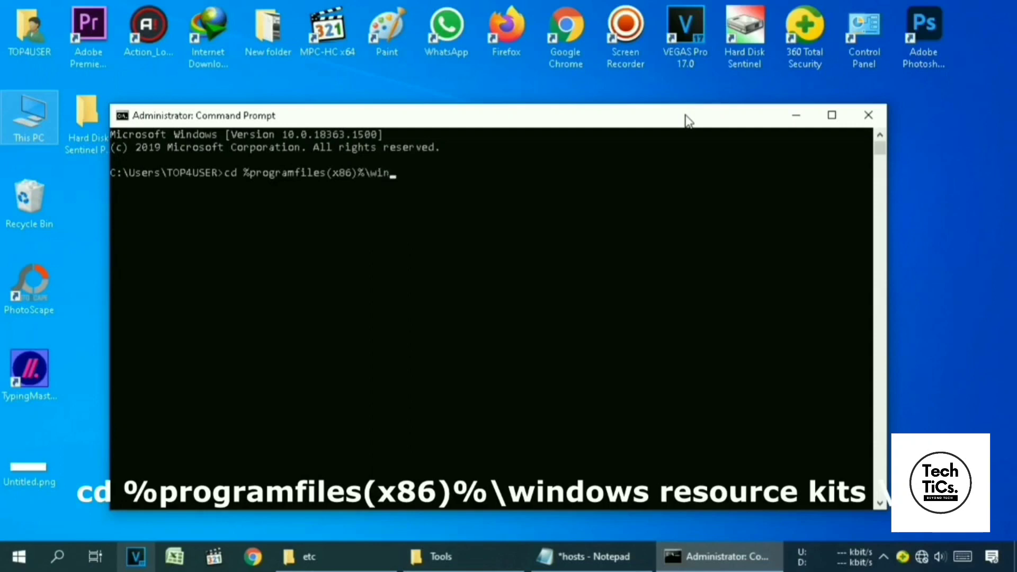
pyautogui.write('dows resource k')
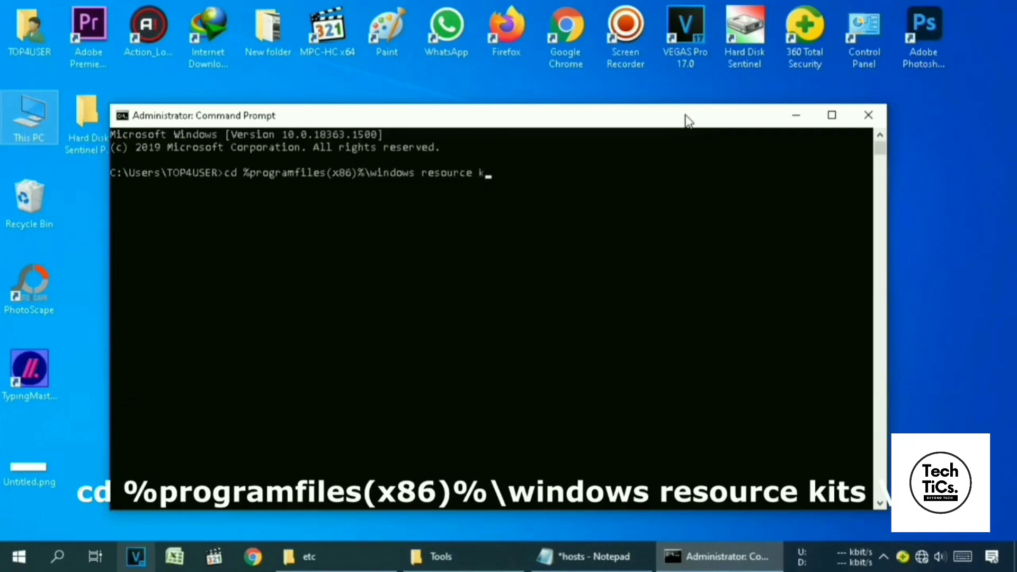
pyautogui.write('its\\tools')
pyautogui.press('Return')
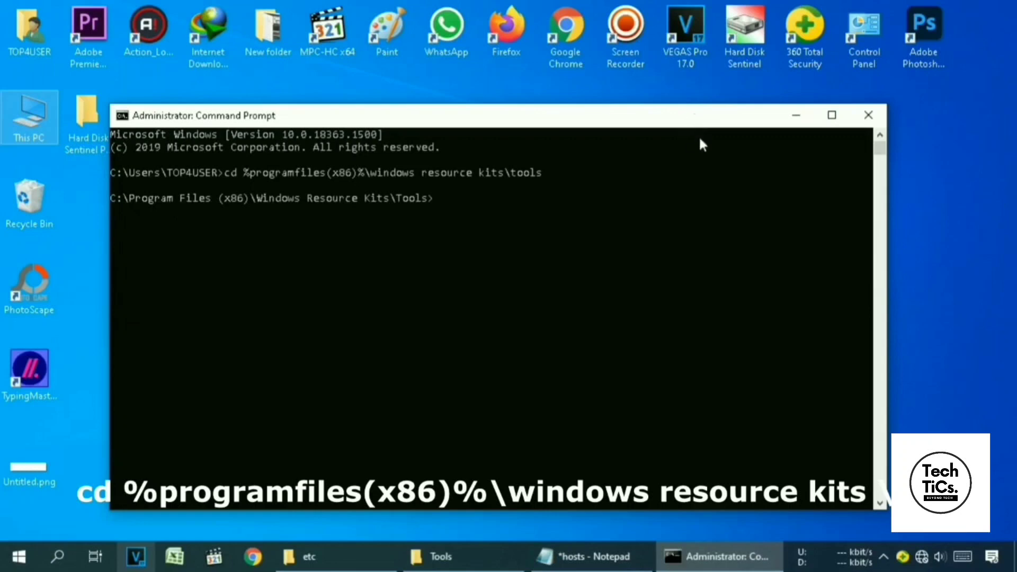
# Step: Copy the full file name RansomwareRemoval.bat, including its extension, from the batch file in the Tools folder
pyautogui.click(455, 561)
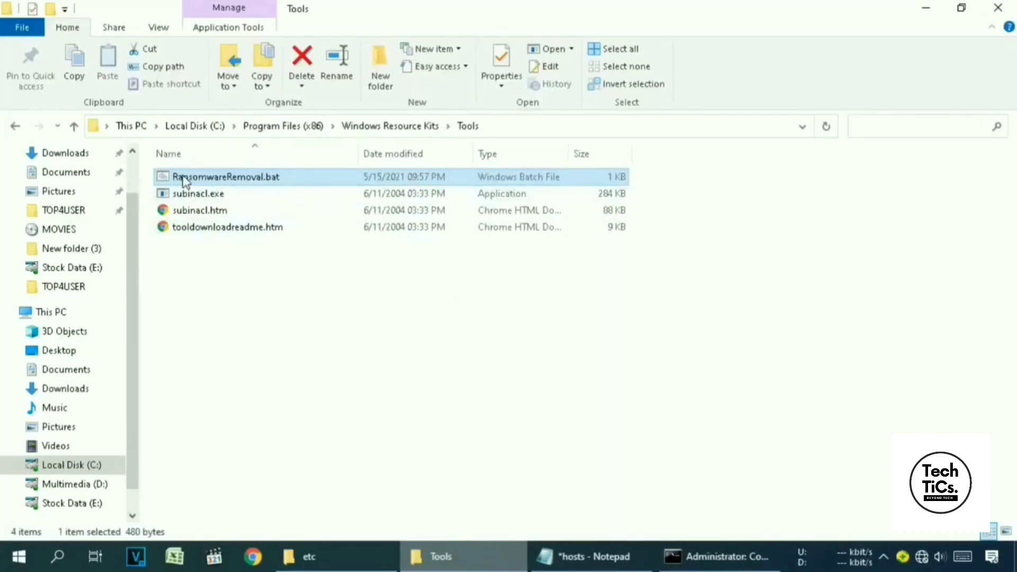
pyautogui.click(235, 178)
pyautogui.rightClick(235, 178)
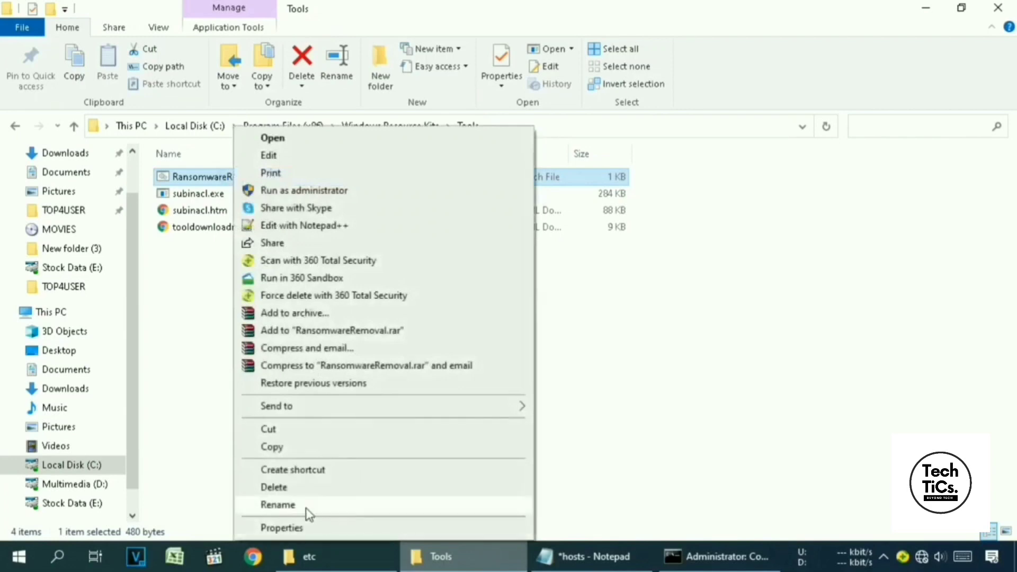
pyautogui.click(277, 505)
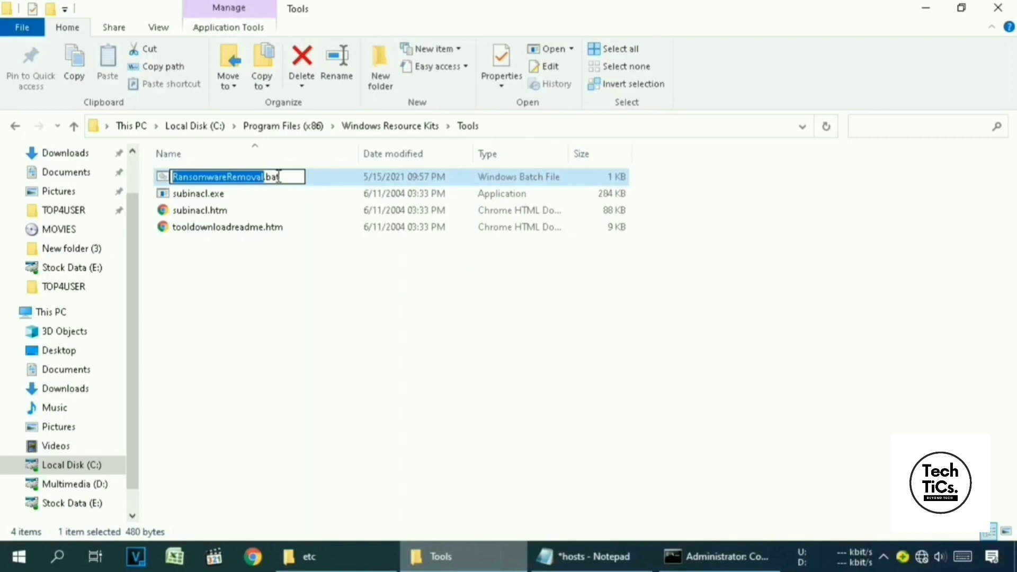
pyautogui.hotkey('ctrl', 'a')
pyautogui.hotkey('ctrl', 'c')
# Step: Run RansomwareRemoval.bat in the administrator Command Prompt by pasting the copied file name, and maximize the Command Prompt window
pyautogui.click(709, 565)
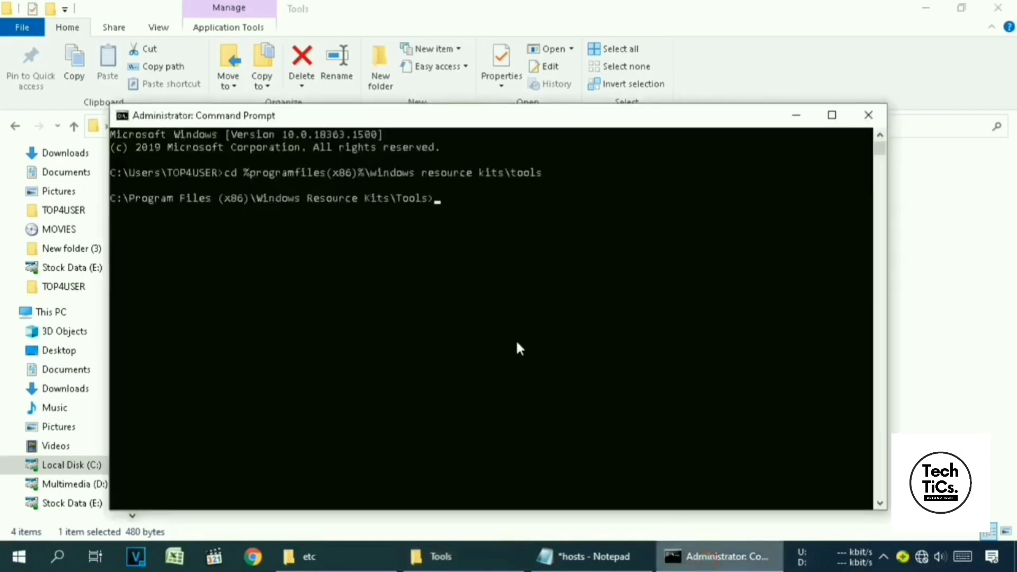
pyautogui.hotkey('ctrl', 'v')
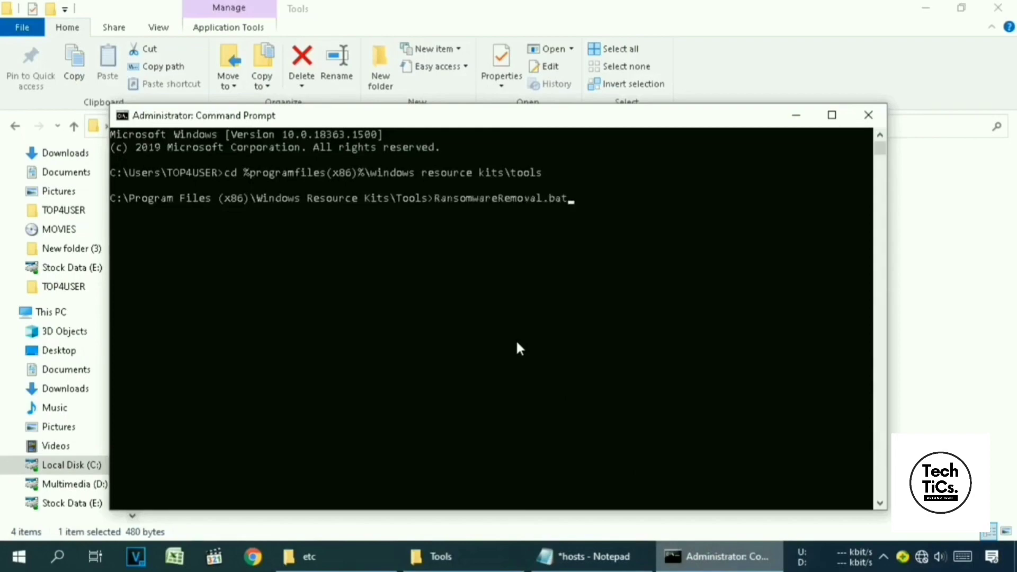
pyautogui.press('Return')
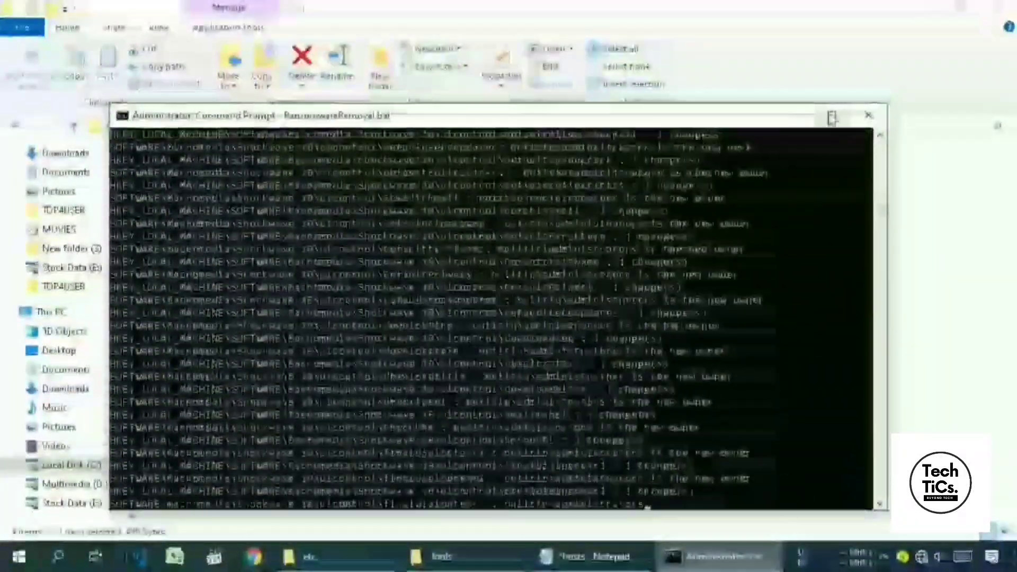
pyautogui.click(832, 116)
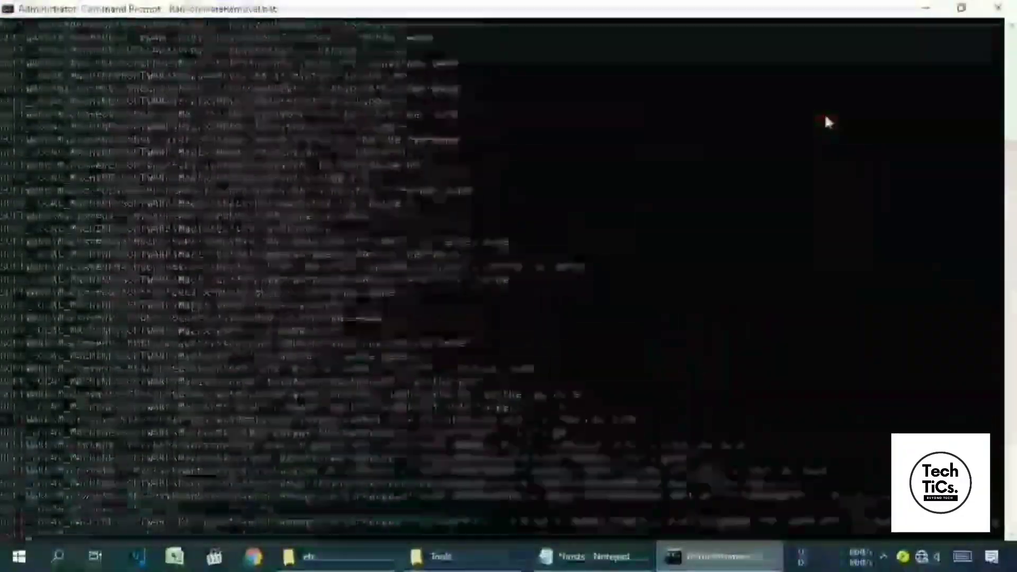